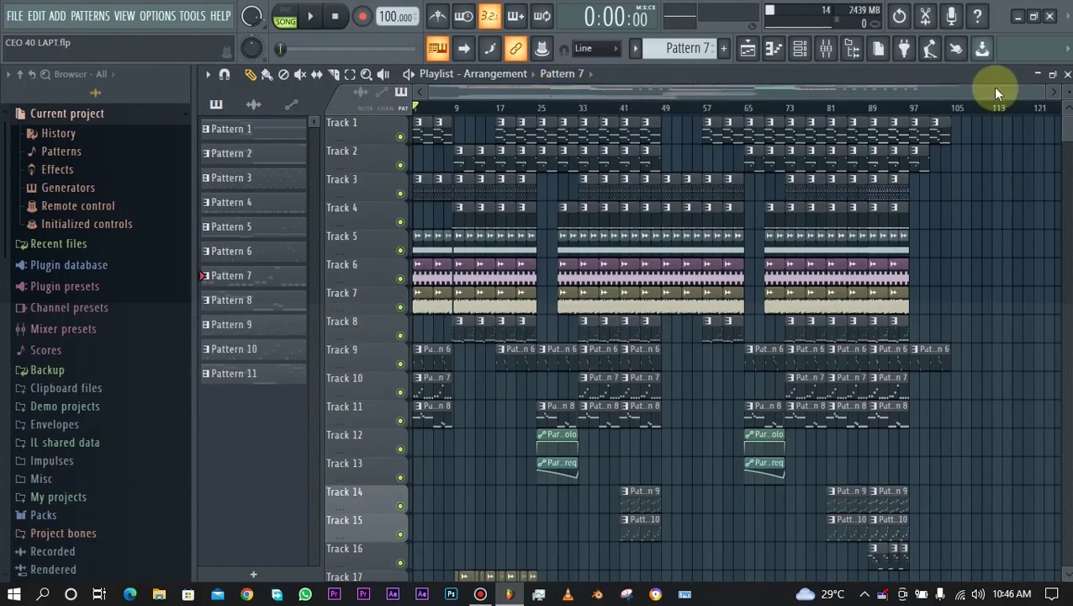
# Scroll the playlist down to Track 33 and expand its vocal group to reveal sub-tracks 34–37
pyautogui.moveTo(1047, 99); pyautogui.dragTo(1022, 92)
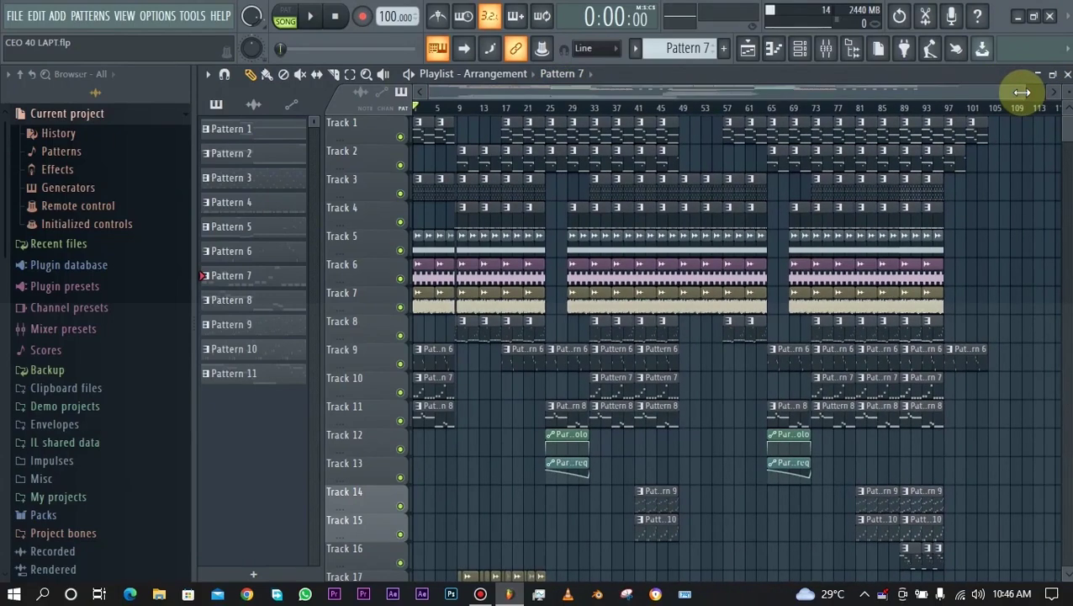
pyautogui.scroll(-5, 693, 347)
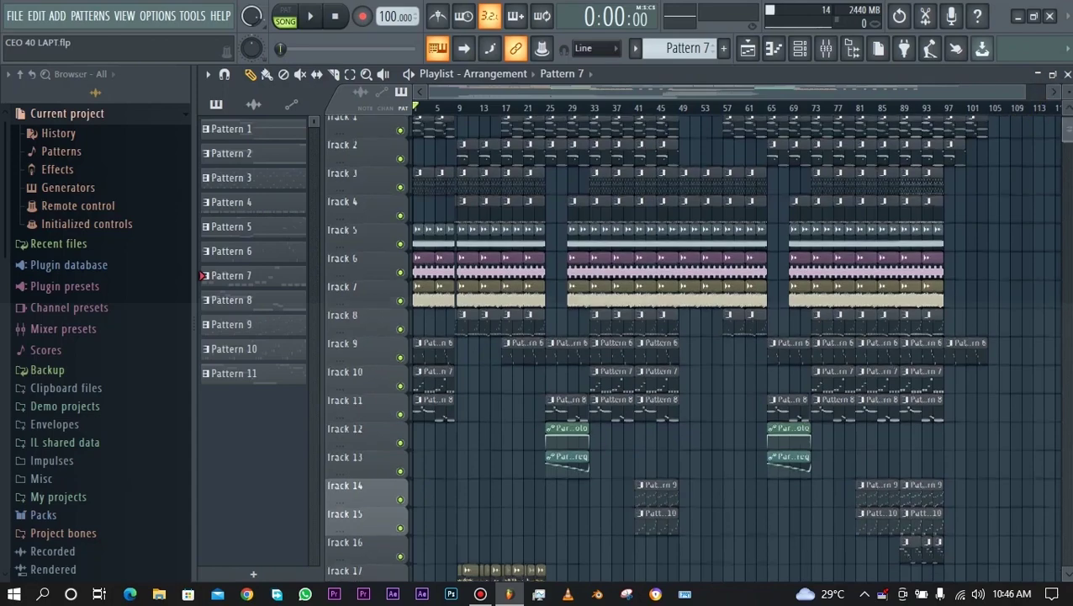
pyautogui.scroll(-2, 697, 347)
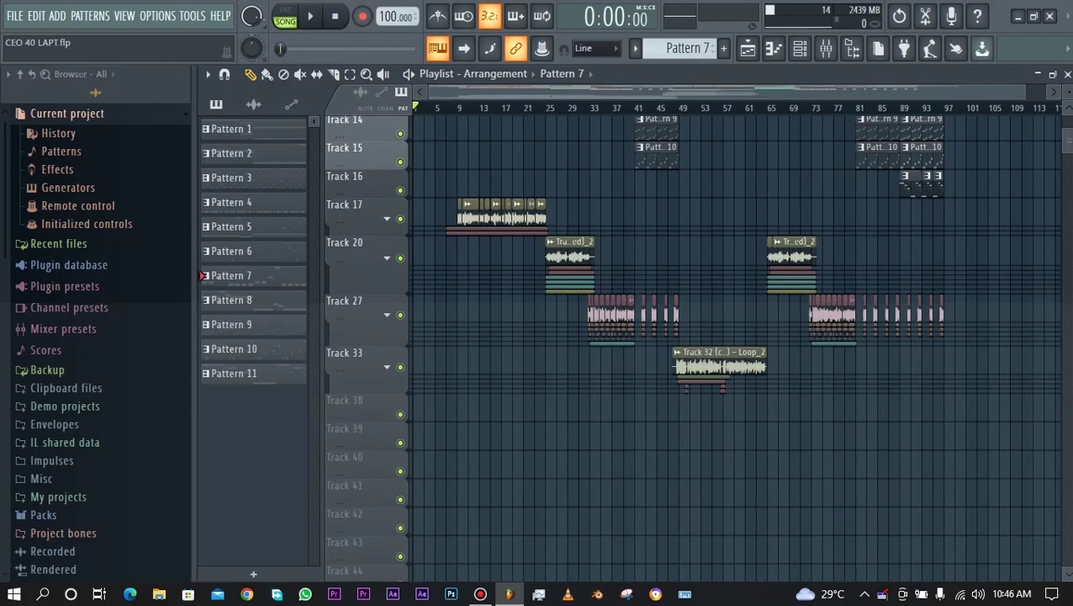
pyautogui.scroll(-6, 395, 253)
pyautogui.click(387, 193)
# Solo Track 33, then mute the Reverb and Delay send inserts in the mixer
pyautogui.rightClick(400, 193)
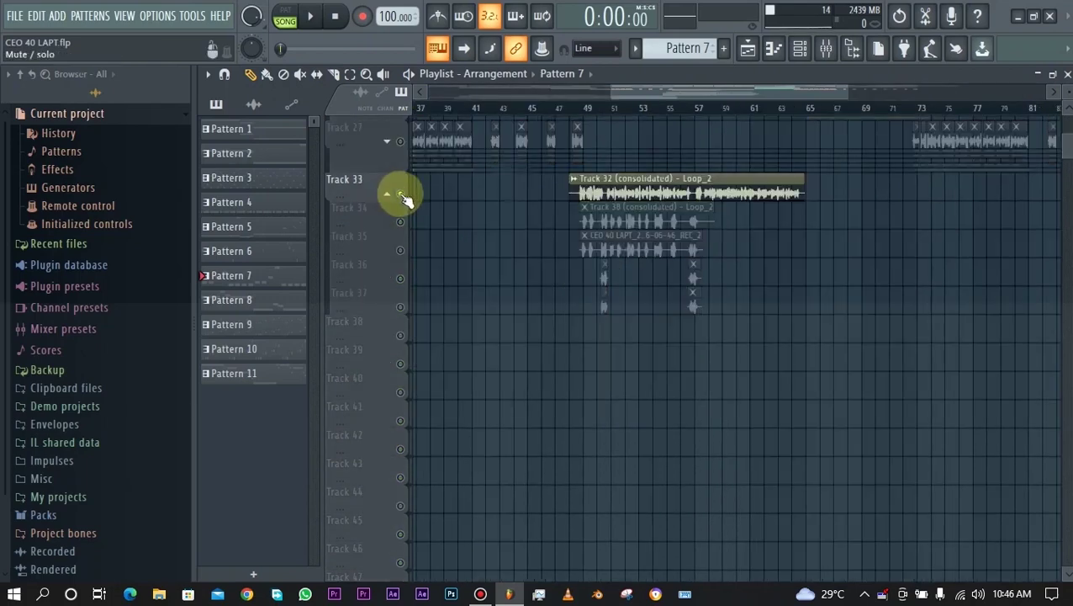
pyautogui.press('F9')
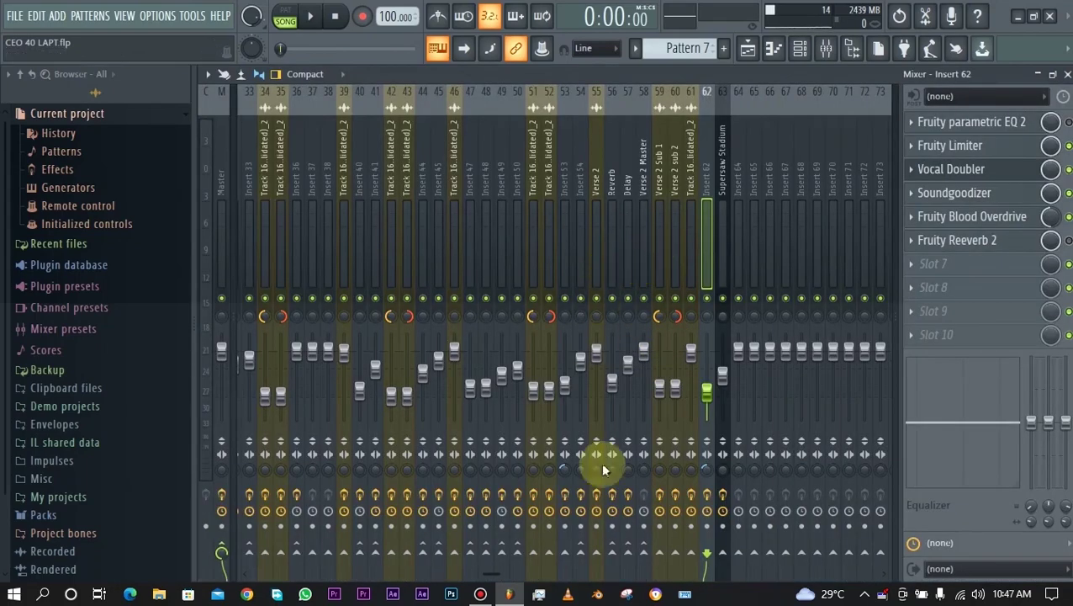
pyautogui.click(612, 298)
pyautogui.click(628, 298)
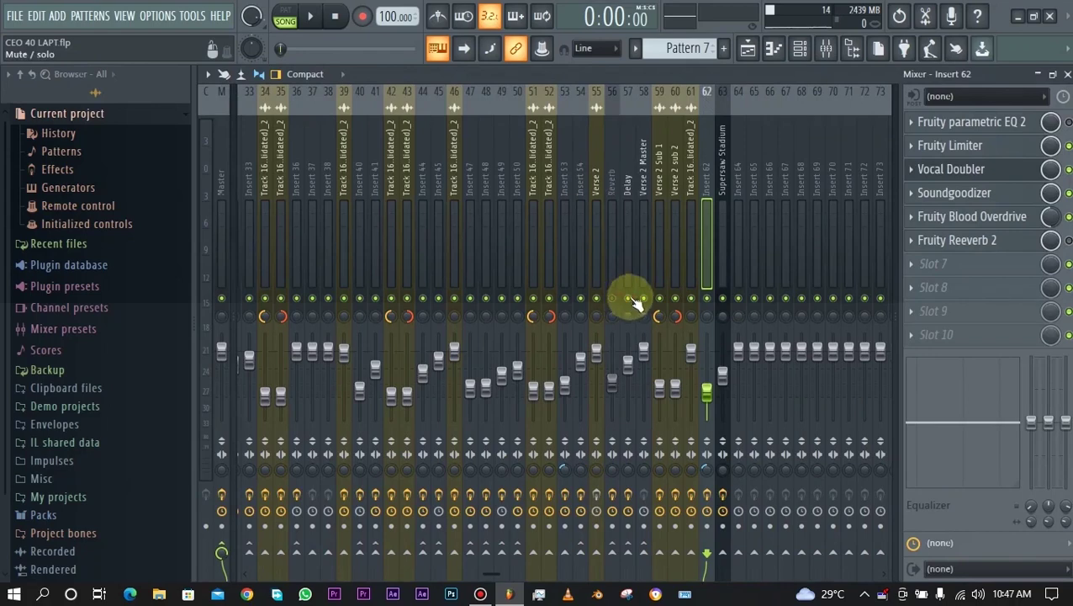
# Play the arrangement from around bar 49, then stop it
pyautogui.press('F9')
pyautogui.click(595, 108)
pyautogui.press('space')
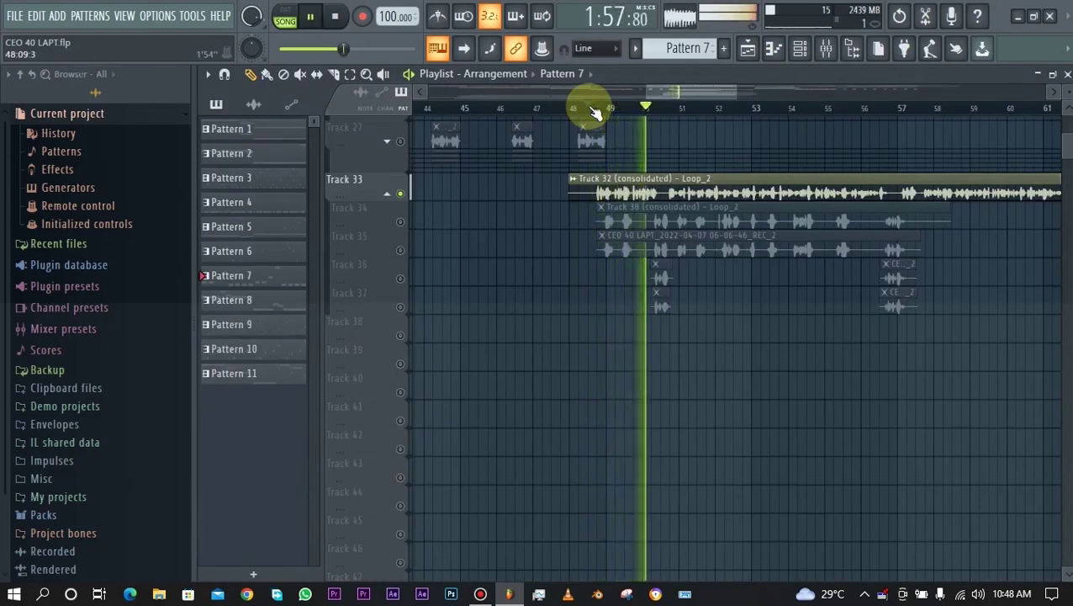
pyautogui.press('space')
# Bypass several effects in the Verse 2 insert's effect chain
pyautogui.press('F9')
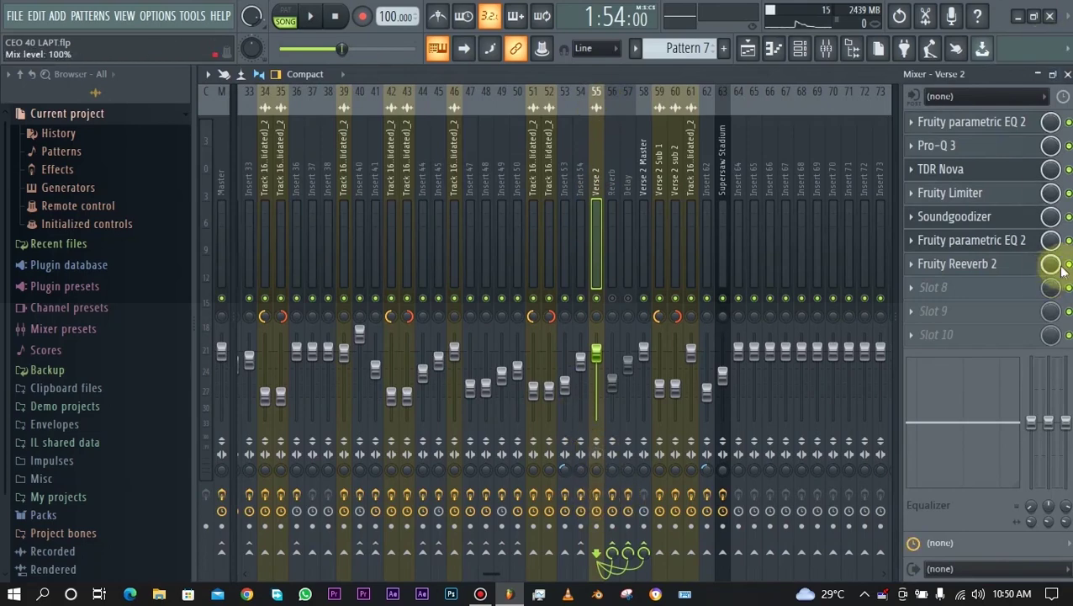
pyautogui.moveTo(1062, 266); pyautogui.dragTo(1069, 125)
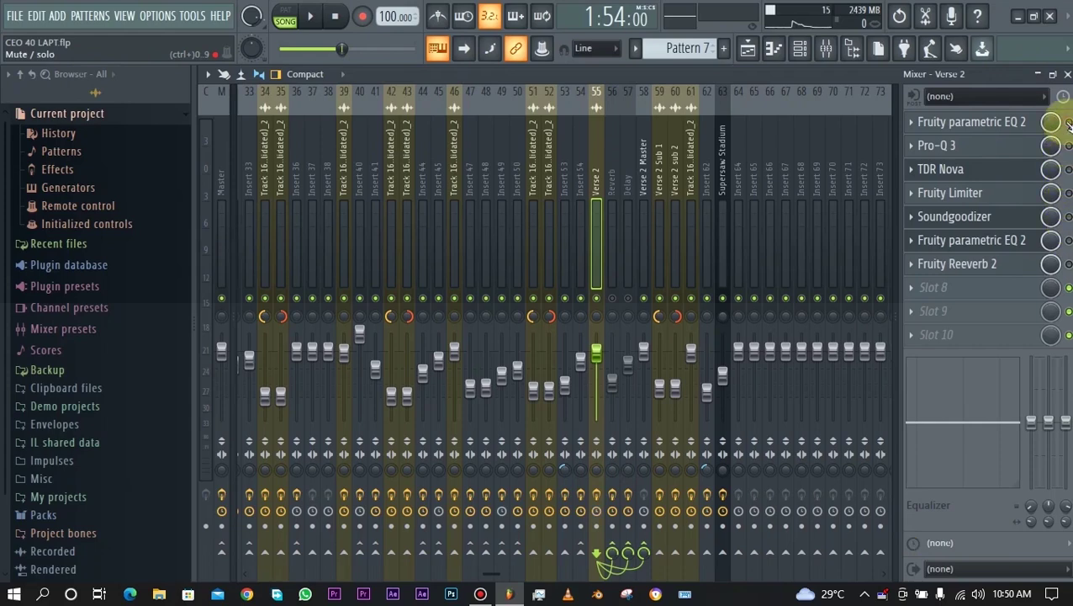
pyautogui.click(988, 131)
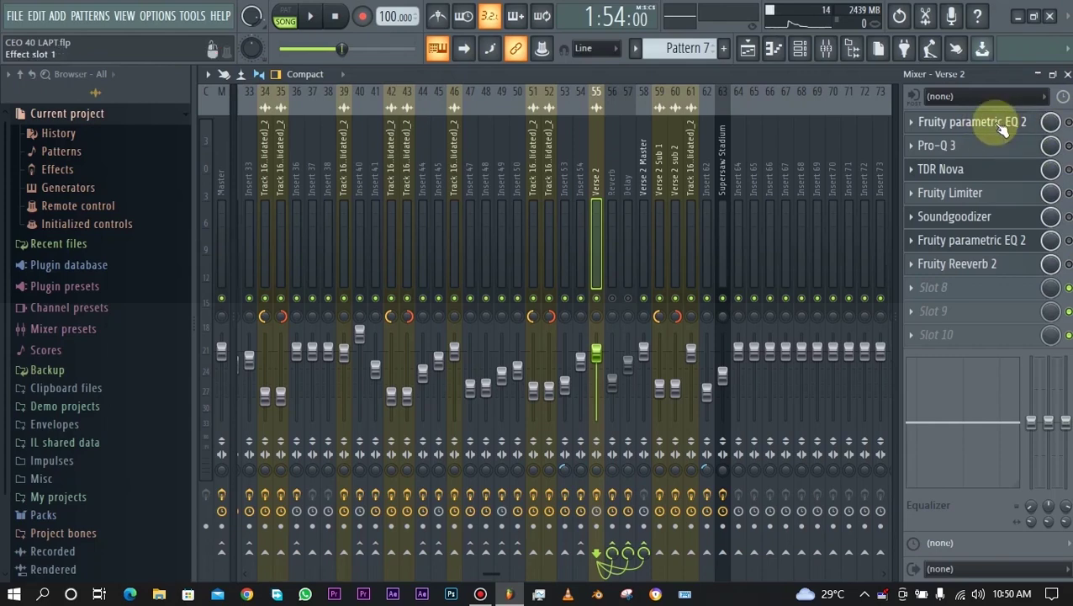
pyautogui.click(991, 123)
pyautogui.click(991, 124)
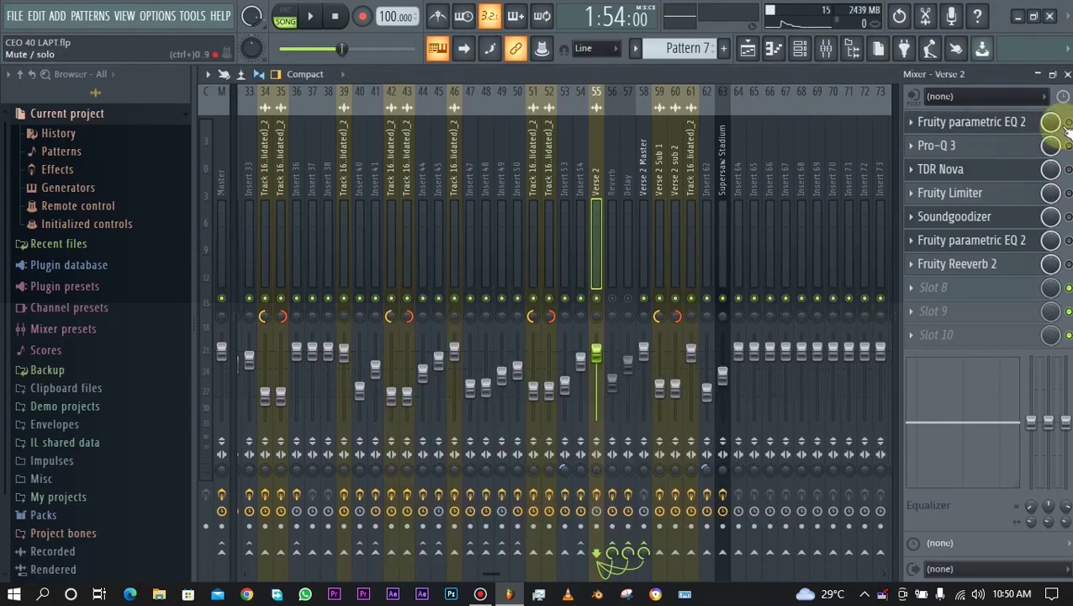
pyautogui.click(989, 118)
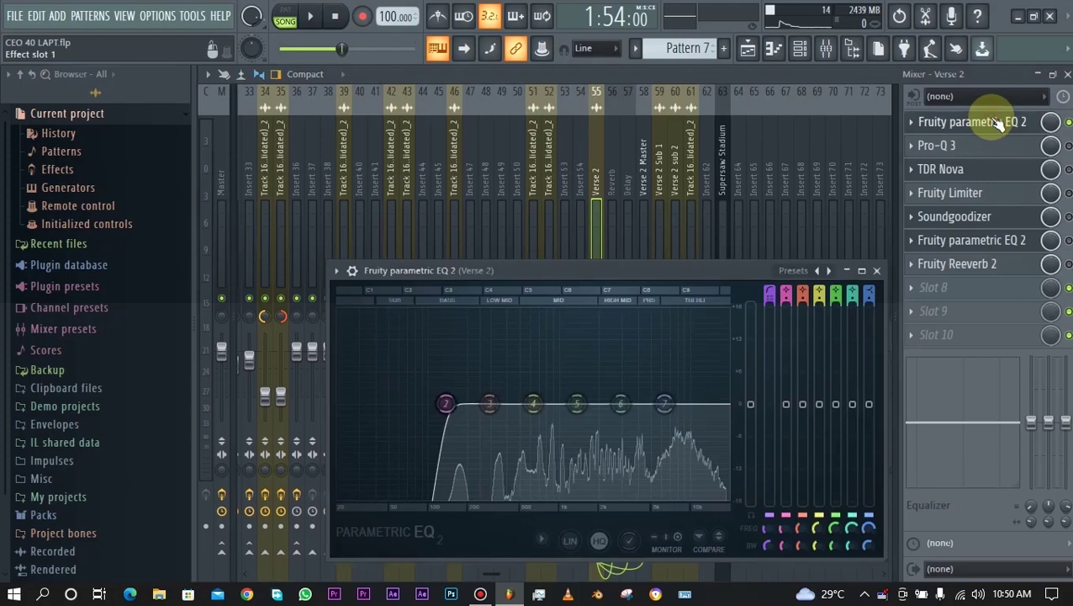
pyautogui.click(490, 407)
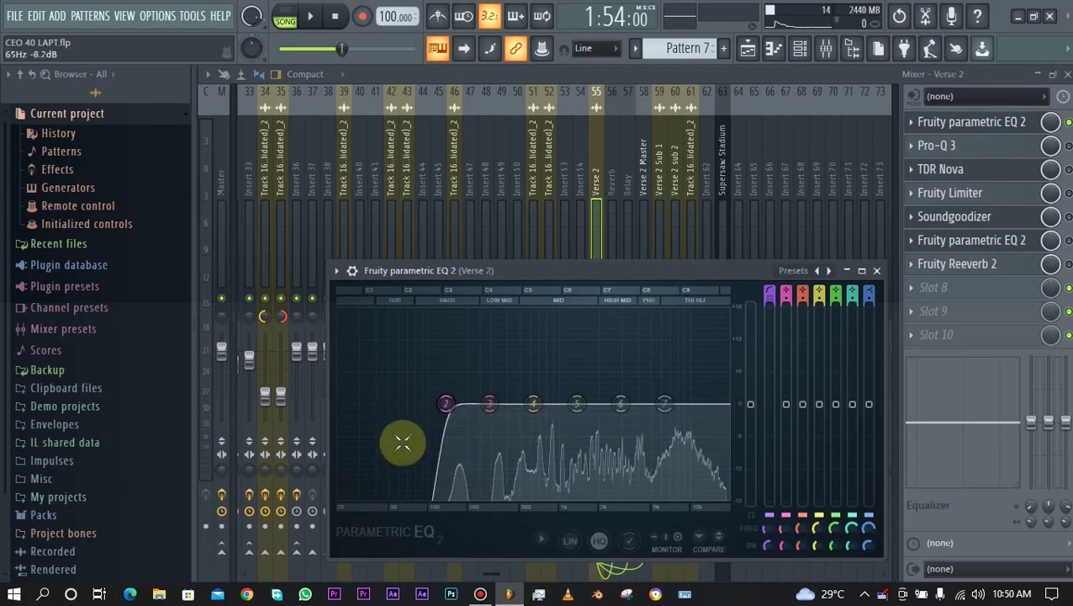
pyautogui.click(1001, 122)
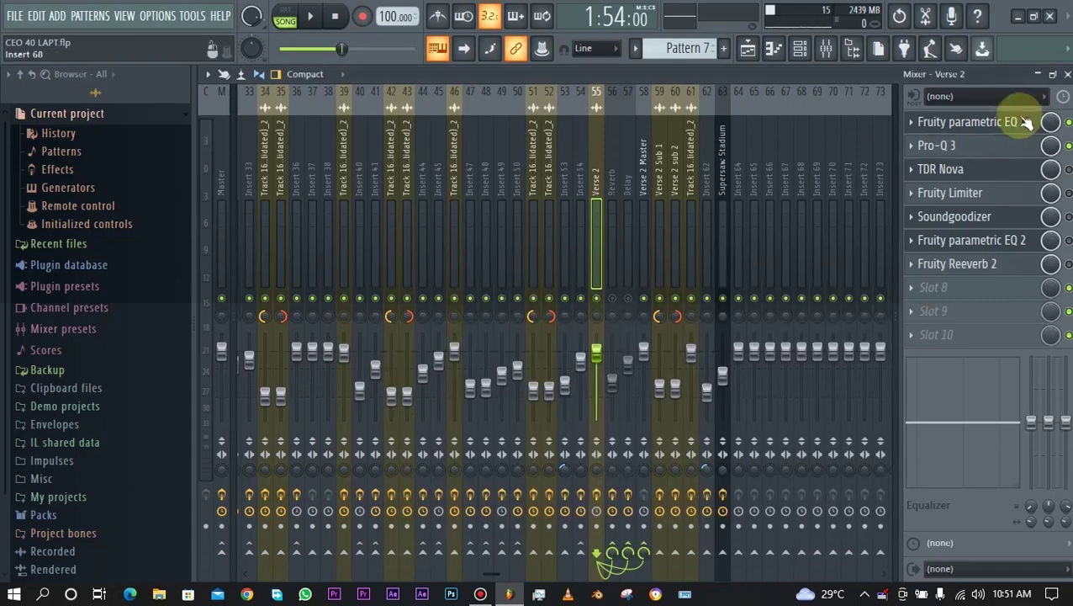
pyautogui.click(961, 153)
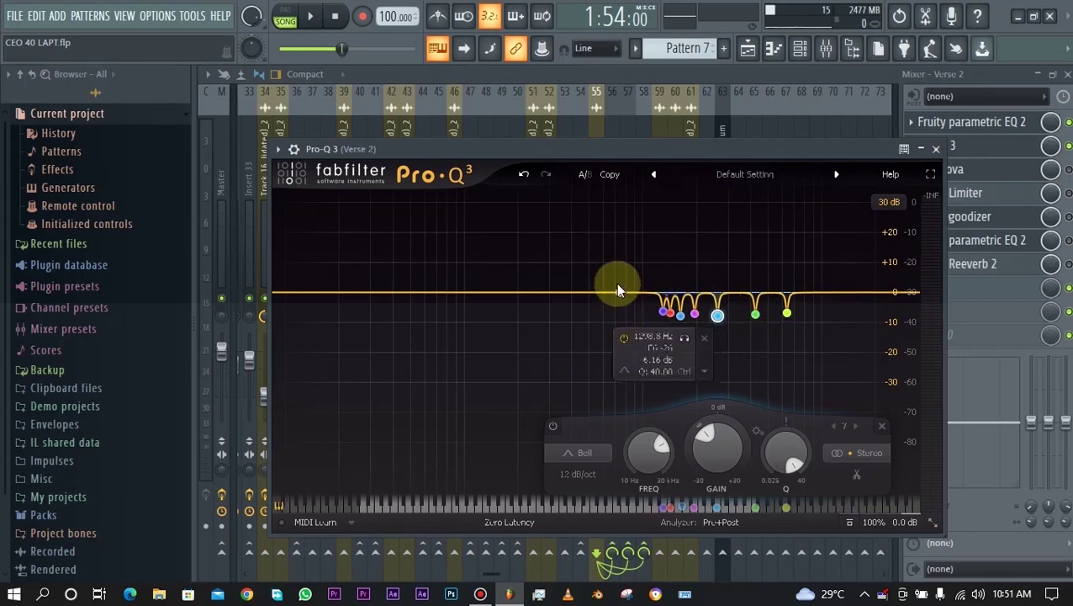
pyautogui.press('Escape')
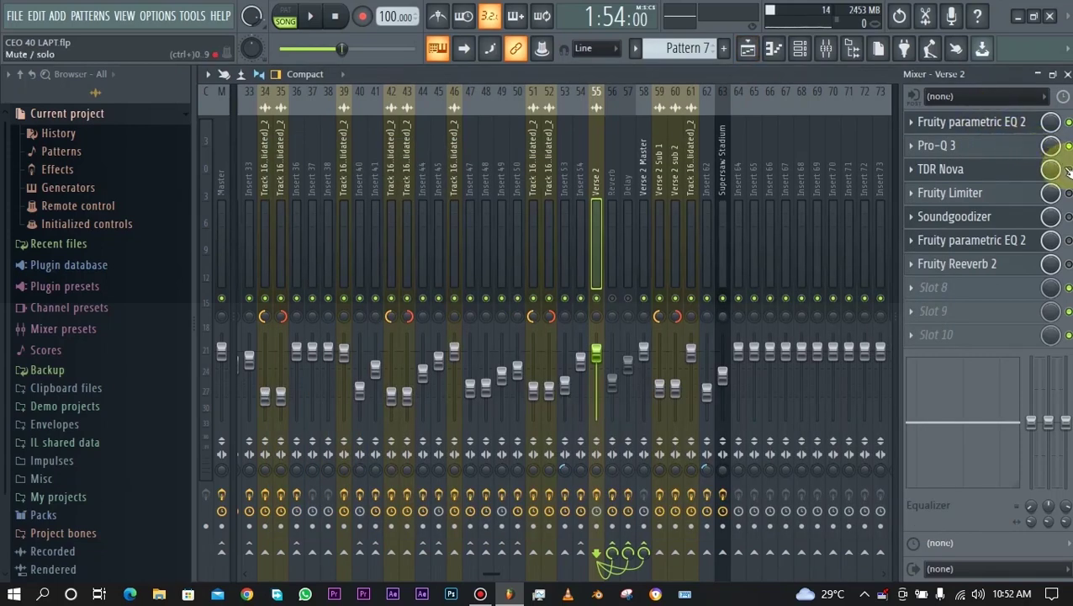
pyautogui.click(988, 170)
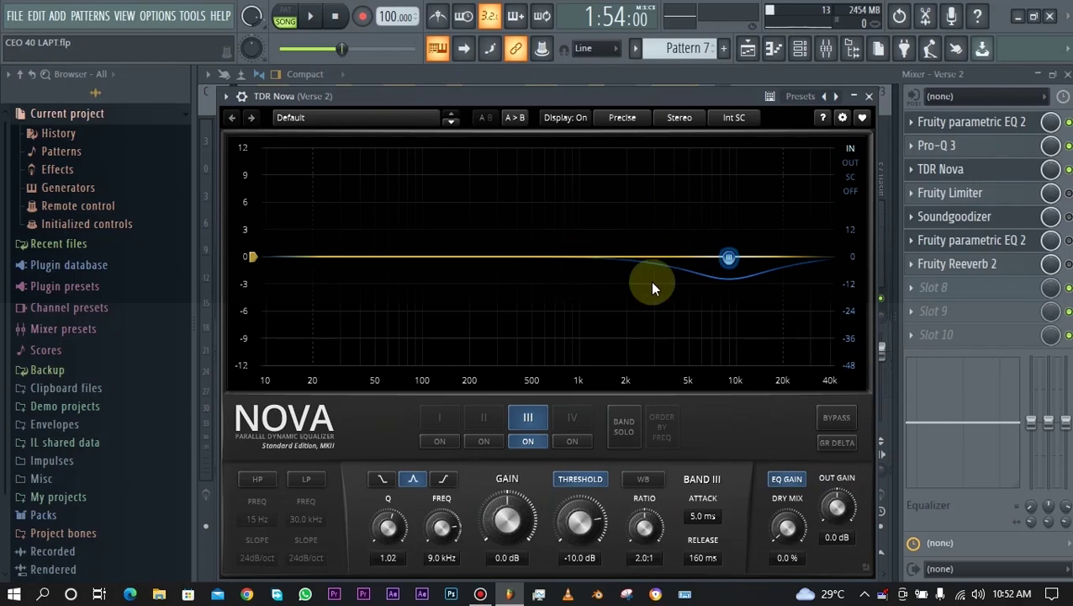
# Close TDR Nova, then audition Verse 2's Fruity Limiter during playback and close it
pyautogui.press('Escape')
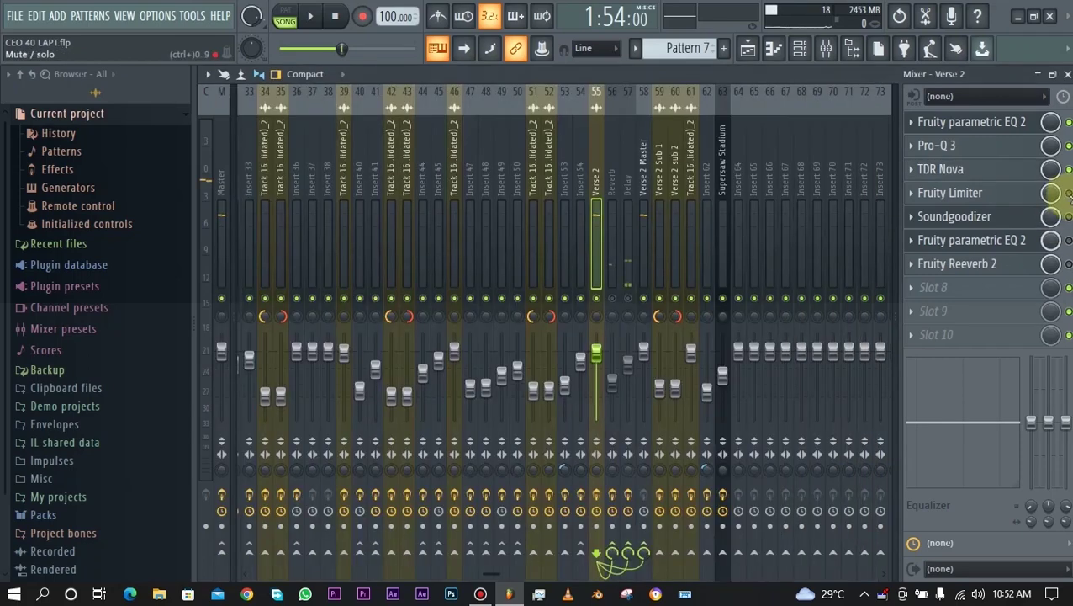
pyautogui.click(975, 195)
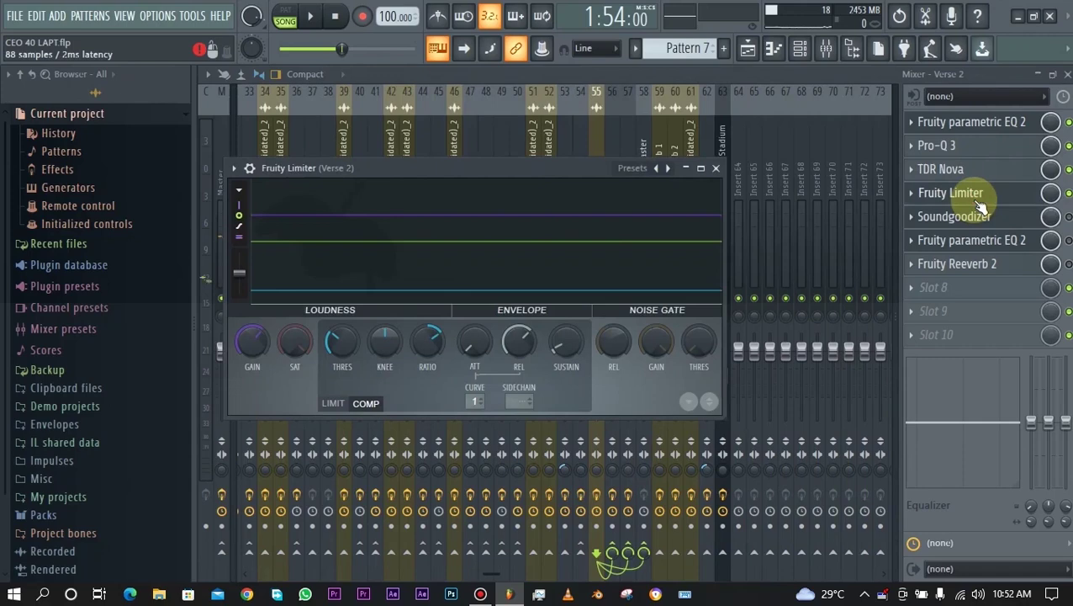
pyautogui.press('space')
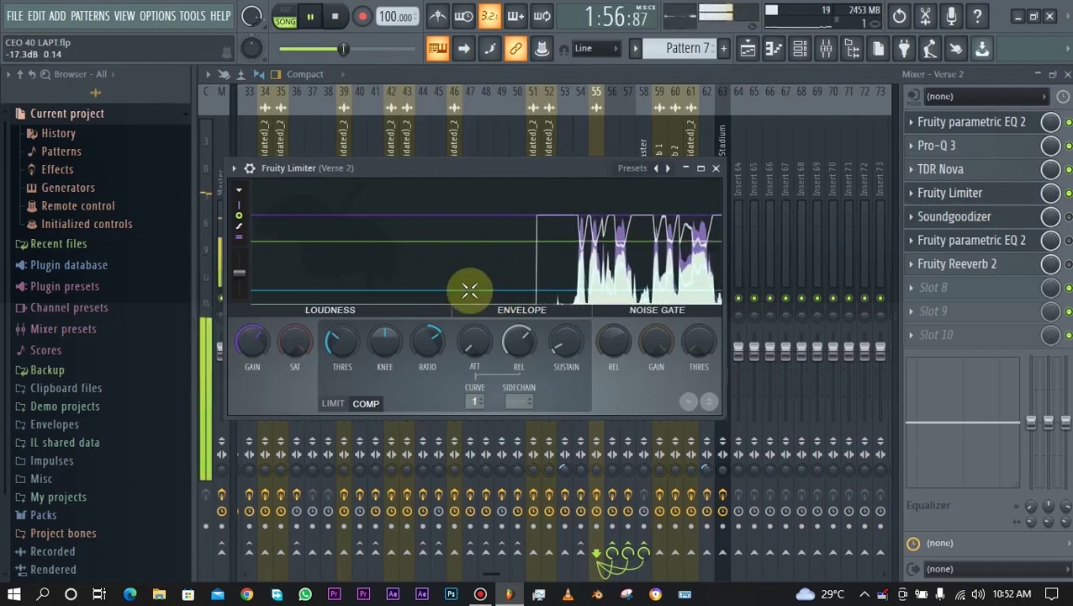
pyautogui.press('space')
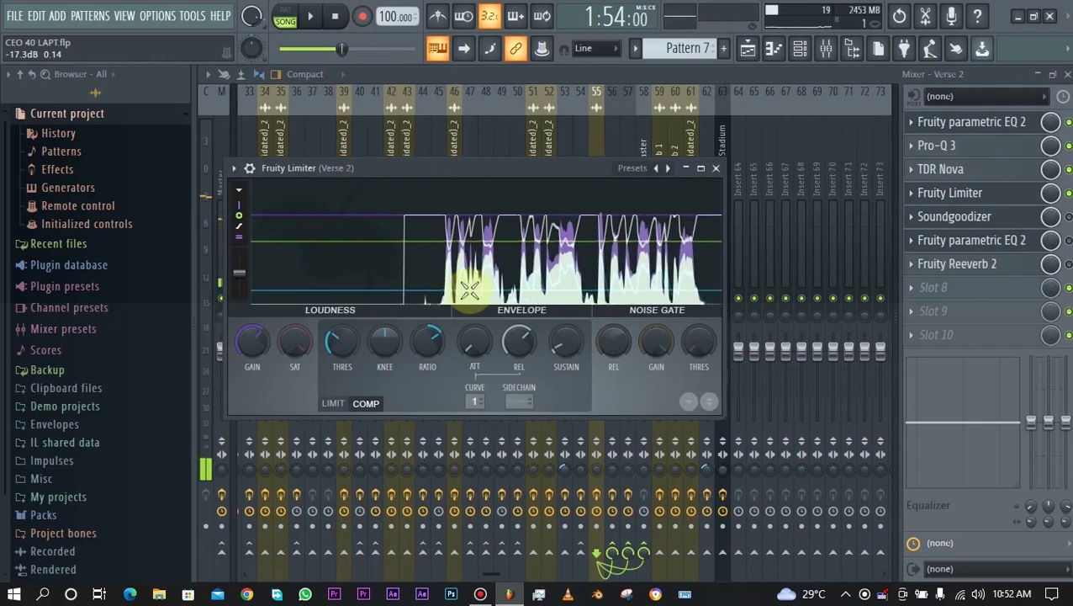
pyautogui.click(716, 167)
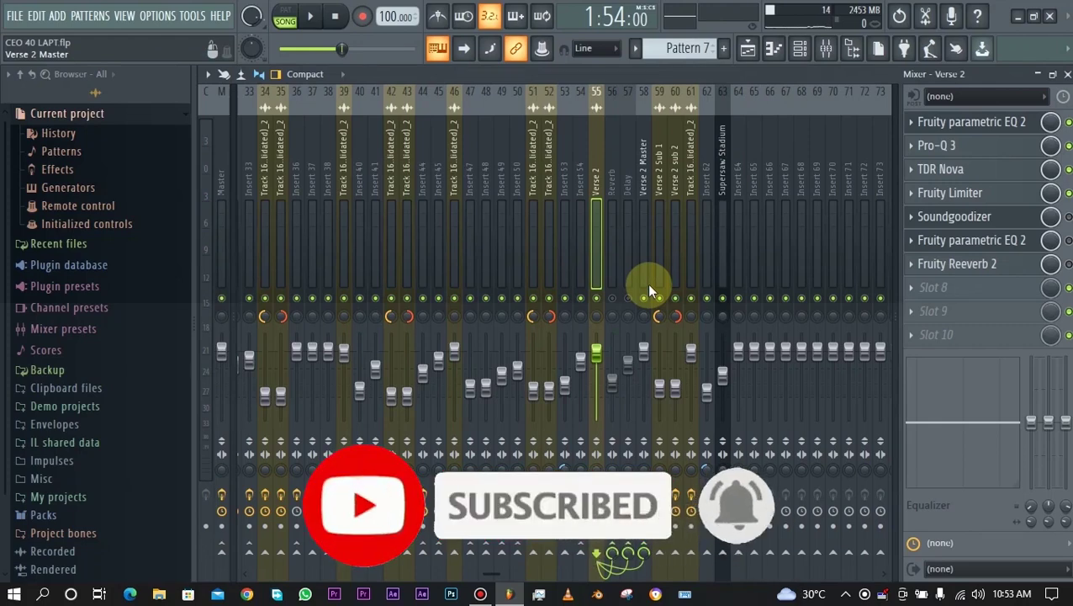
pyautogui.click(1015, 218)
pyautogui.click(281, 388)
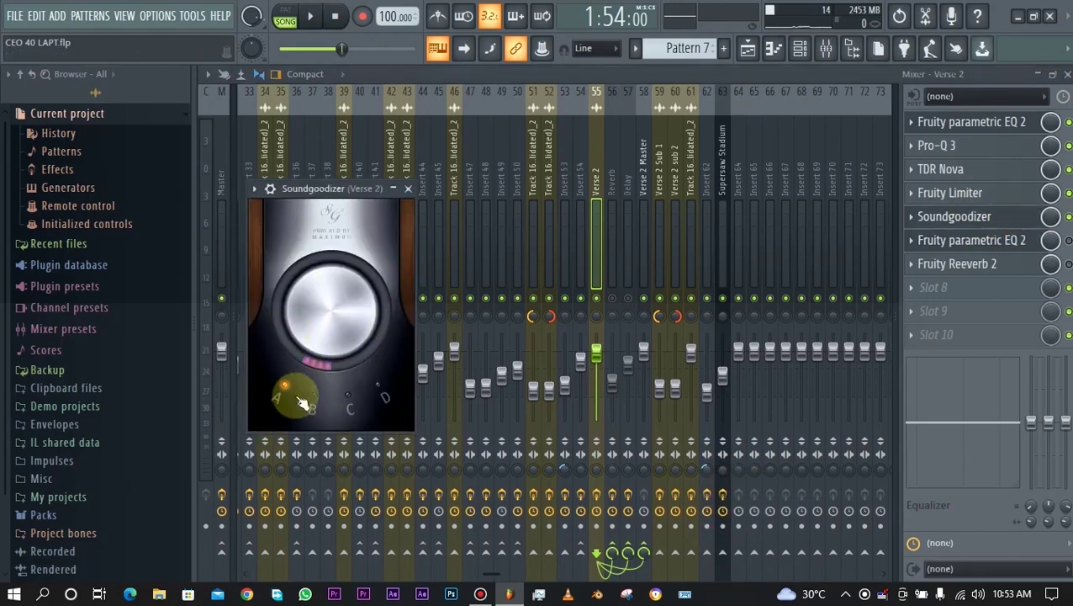
pyautogui.click(408, 189)
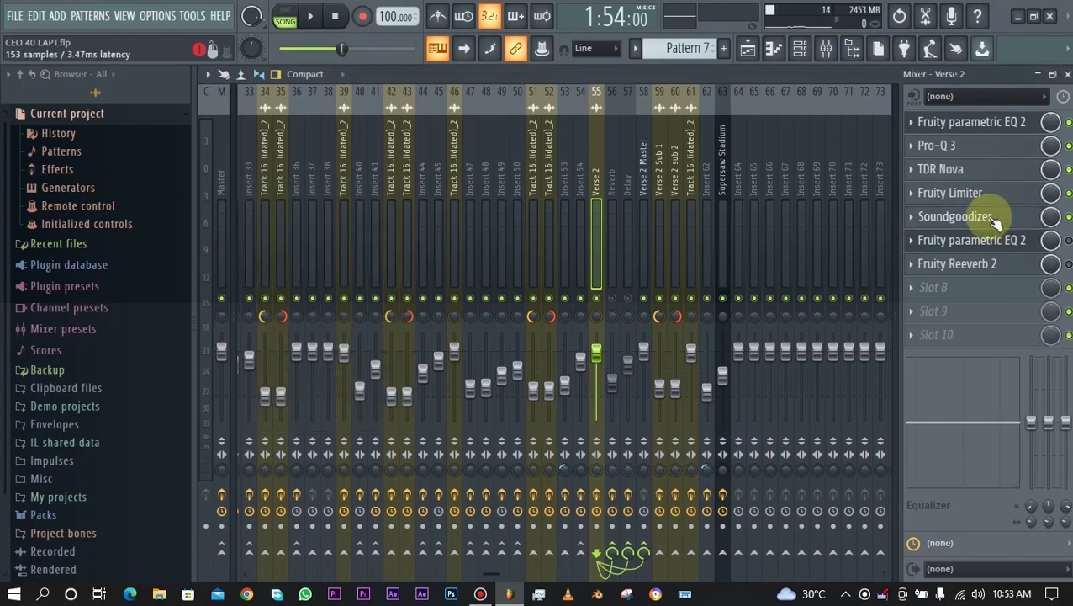
pyautogui.press('space')
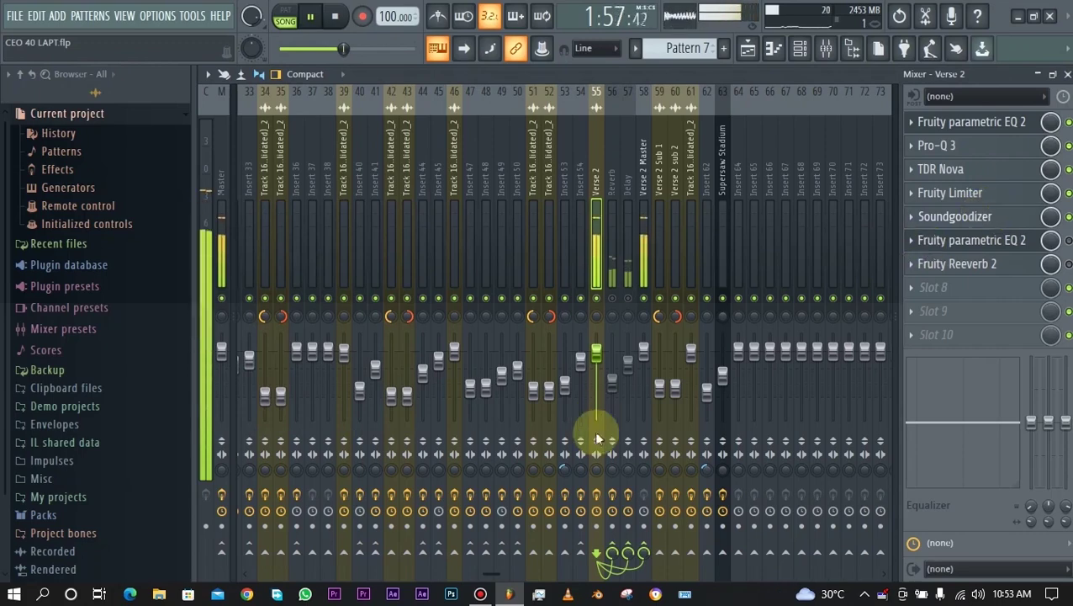
pyautogui.press('space')
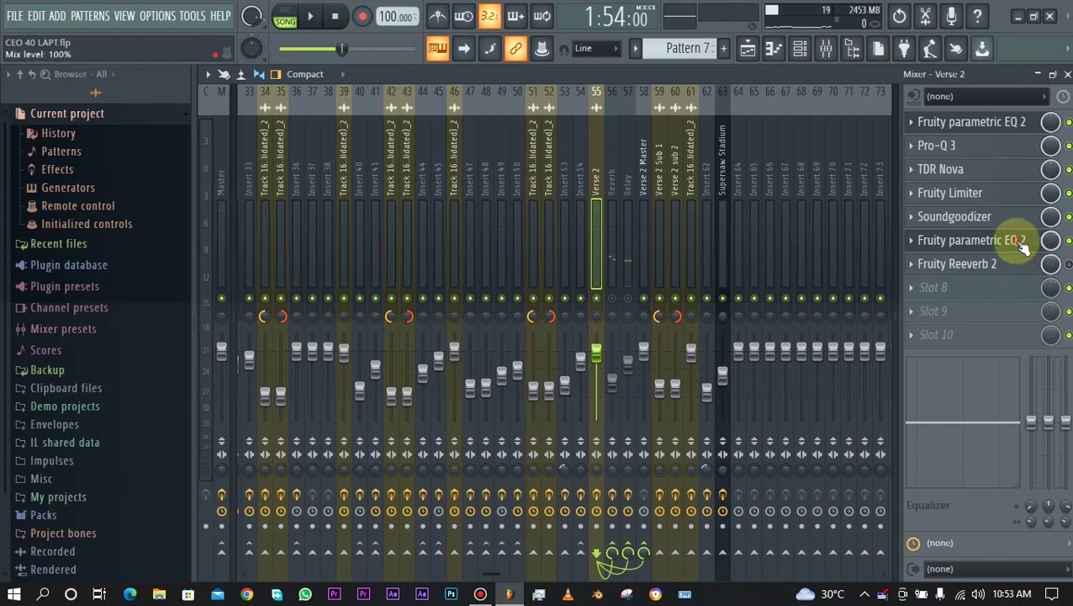
pyautogui.click(951, 241)
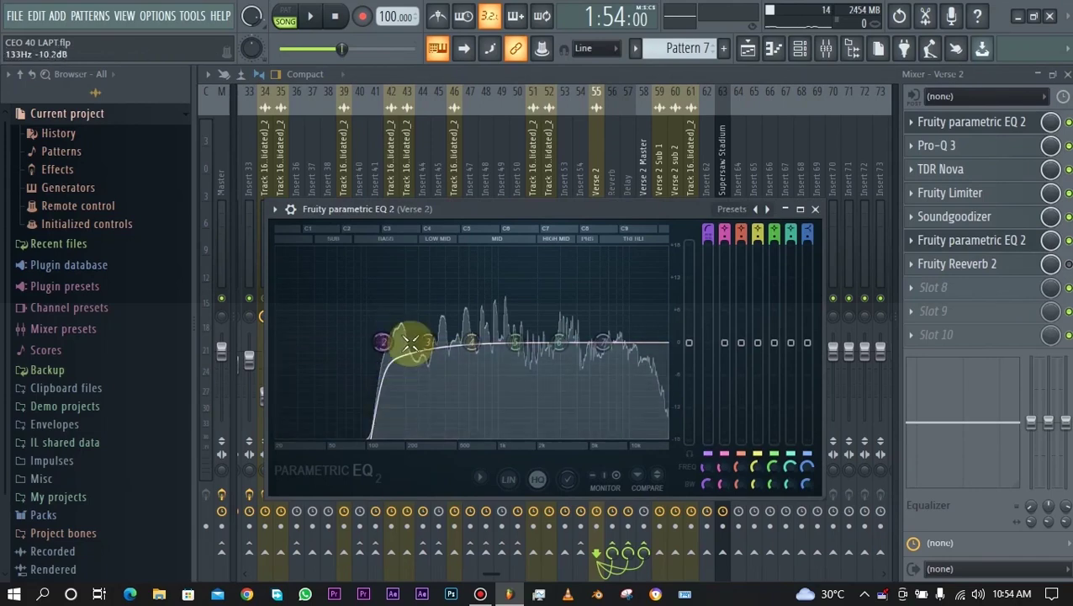
pyautogui.click(817, 210)
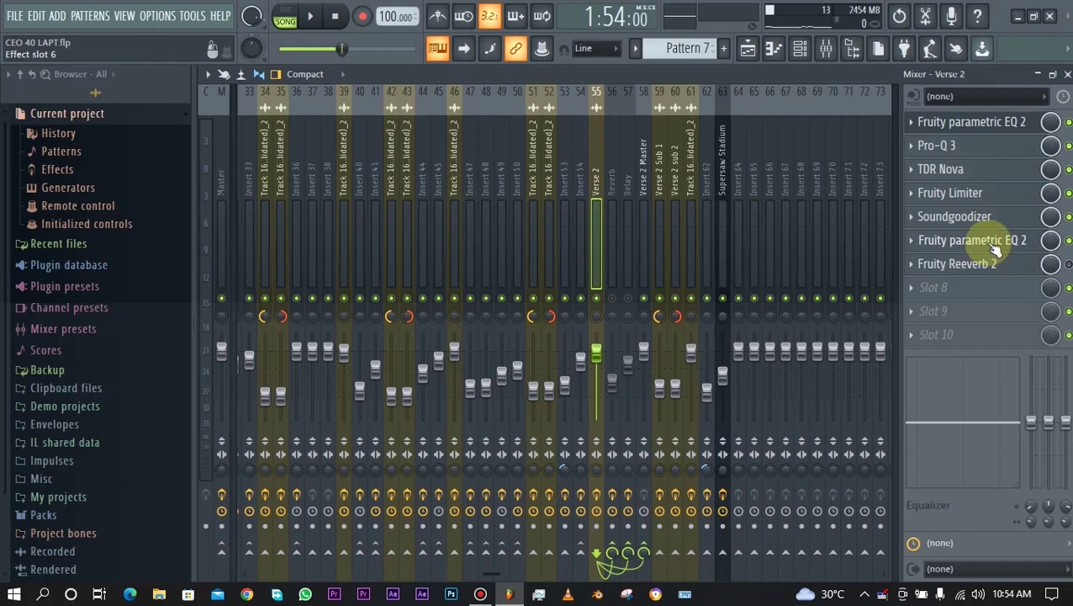
pyautogui.press('space')
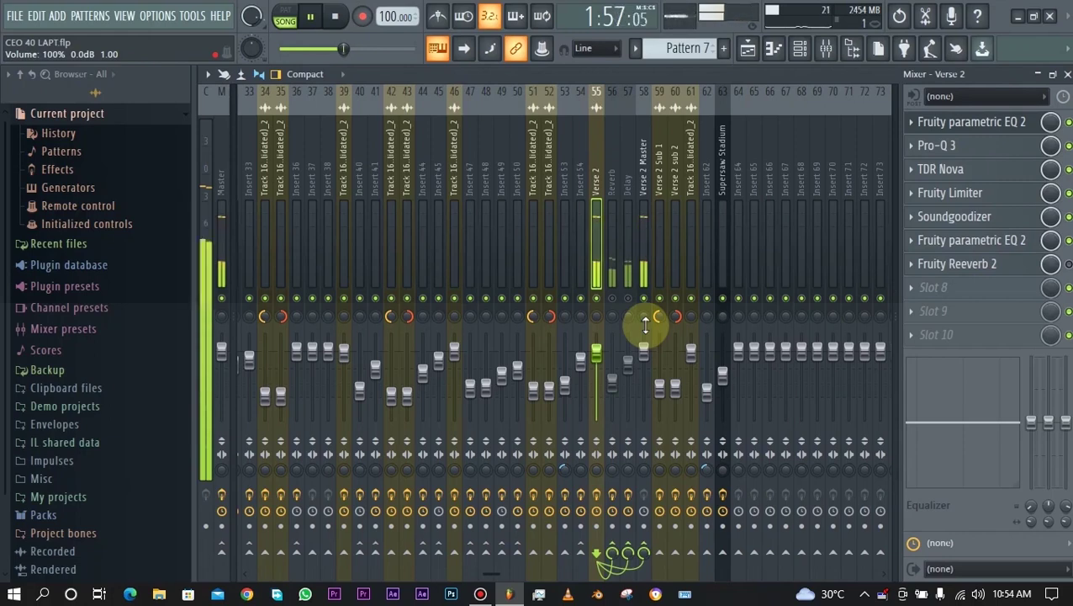
# Stop playback, open Verse 2's Fruity Reeverb 2 and raise its wet level to 22%
pyautogui.press('space')
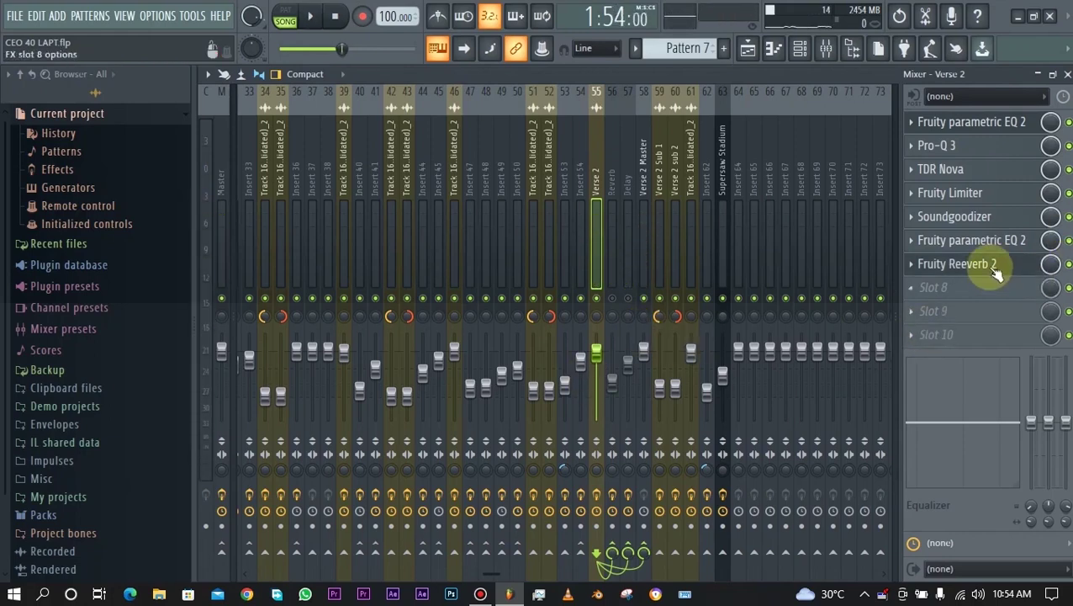
pyautogui.click(992, 267)
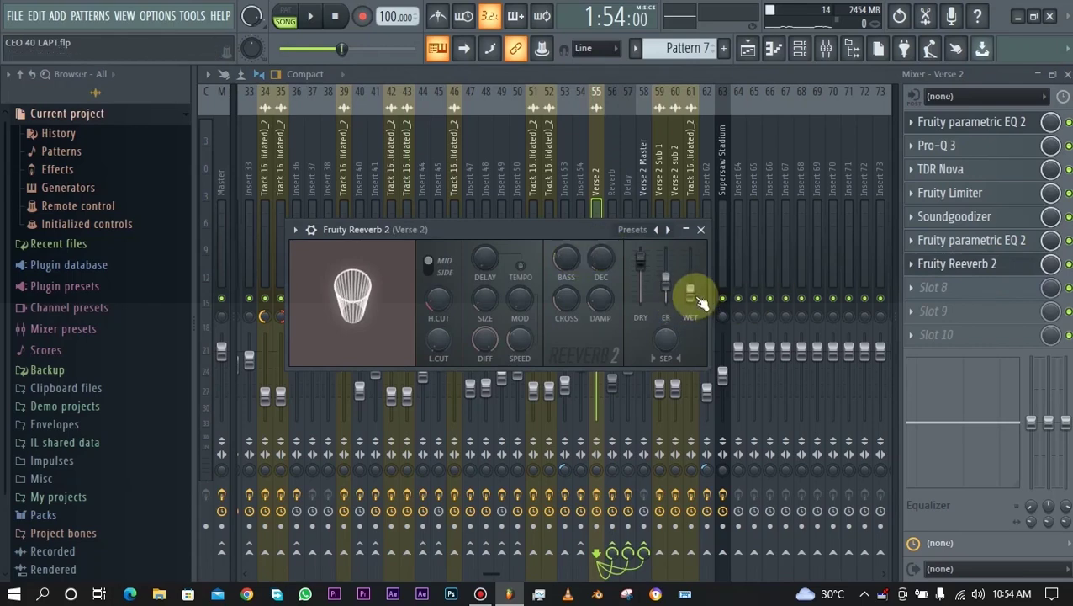
pyautogui.scroll(3, 693, 298)
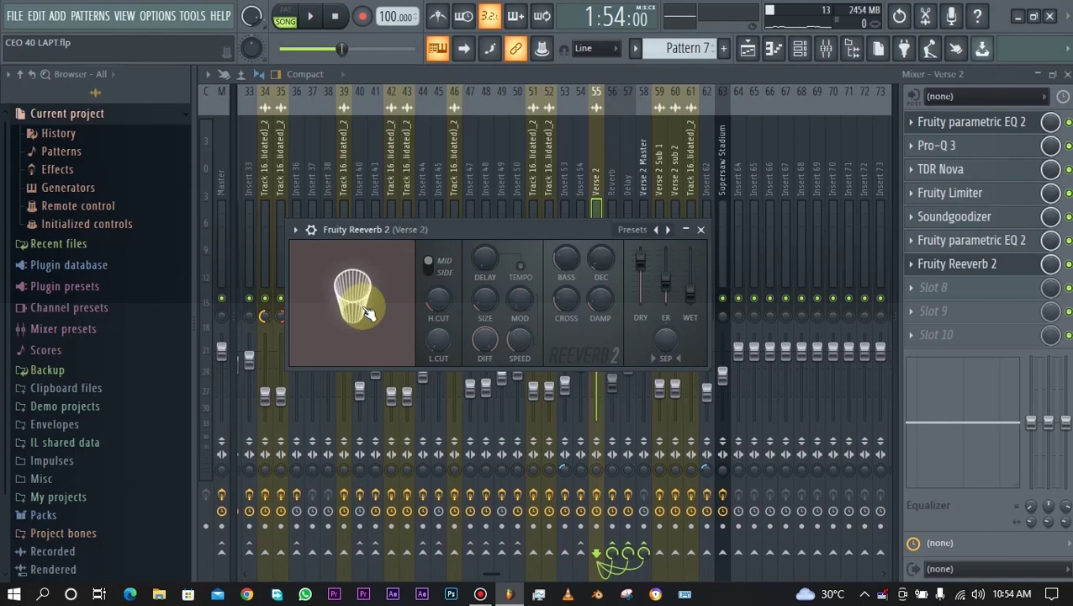
# Close Fruity Reeverb 2, check the Reverb insert's chain, then play the Verse 2 vocal
pyautogui.click(619, 190)
pyautogui.press('Left')
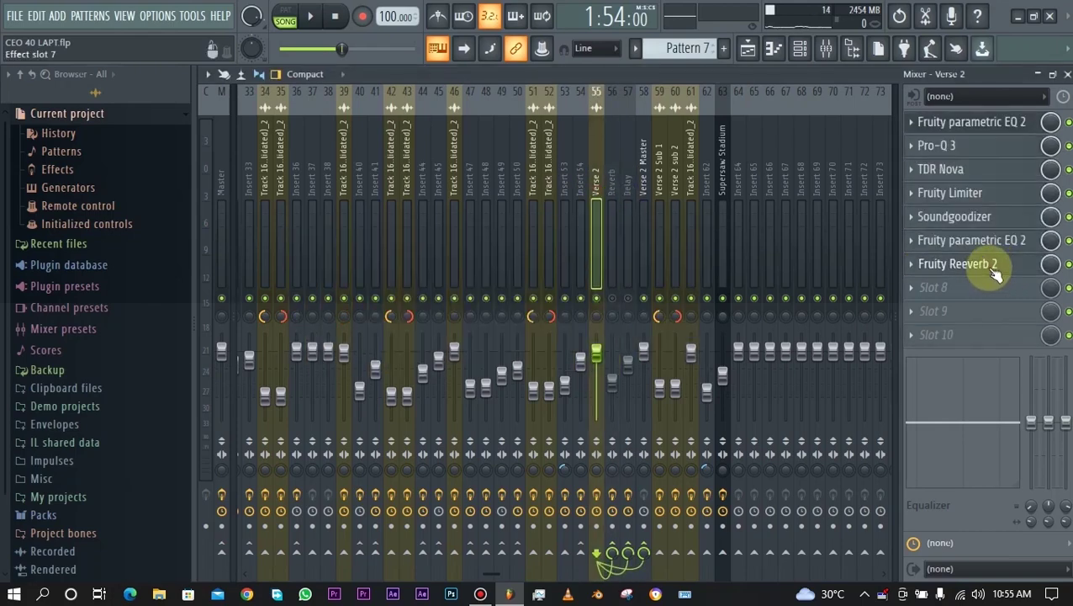
pyautogui.click(613, 246)
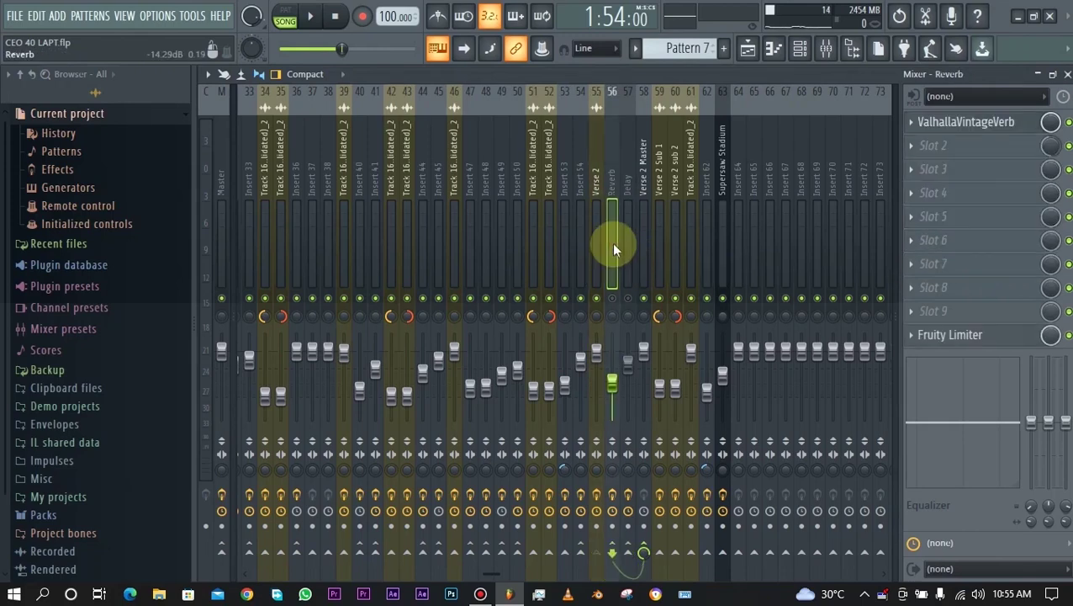
pyautogui.click(597, 245)
pyautogui.press('space')
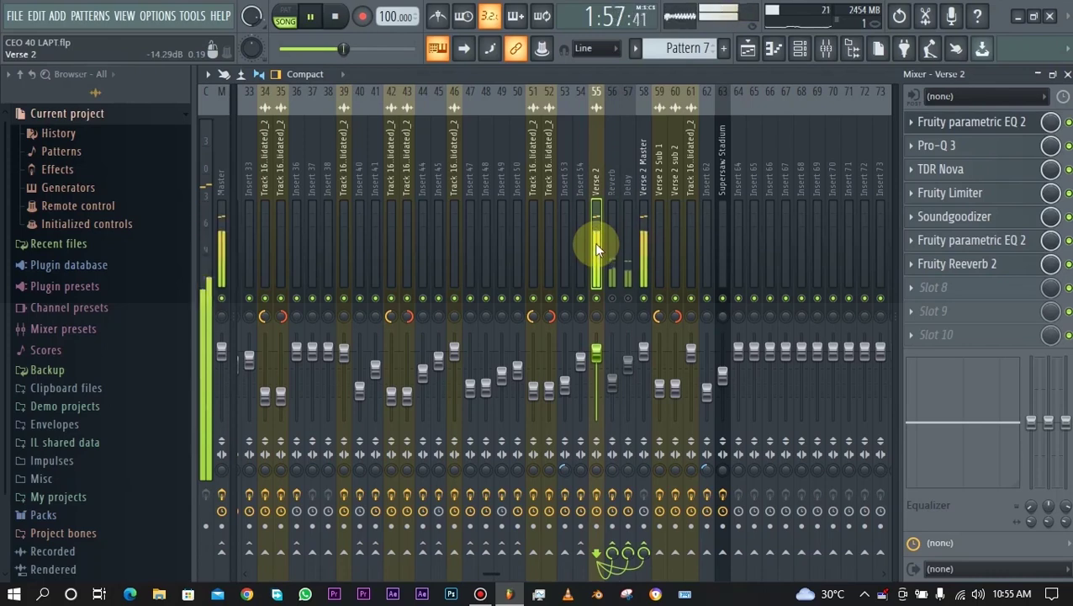
pyautogui.press('space')
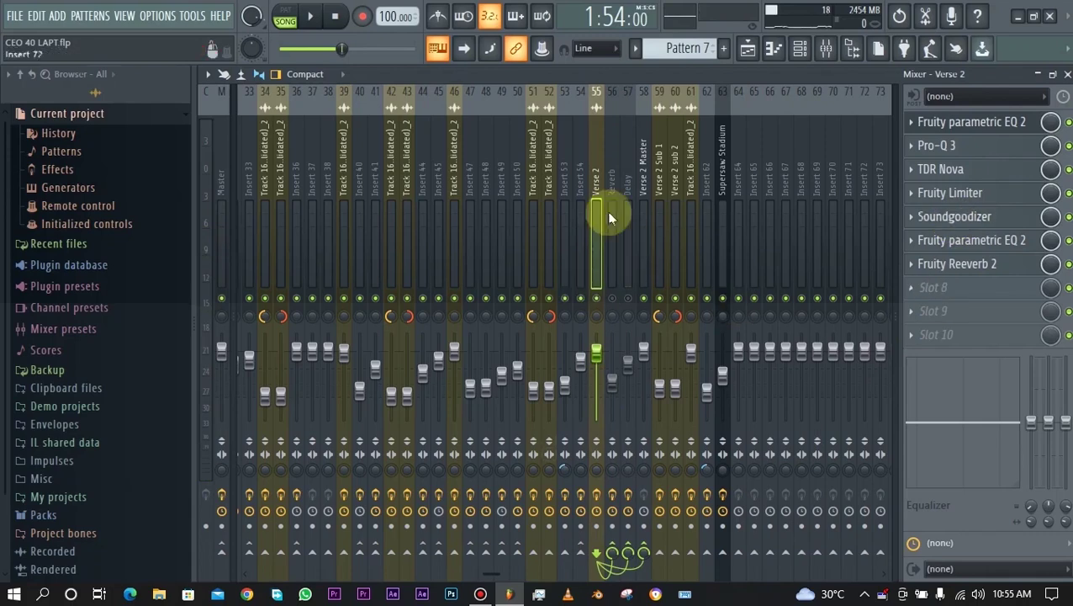
# Unmute the Reverb send insert while keeping the Delay send muted
pyautogui.click(613, 299)
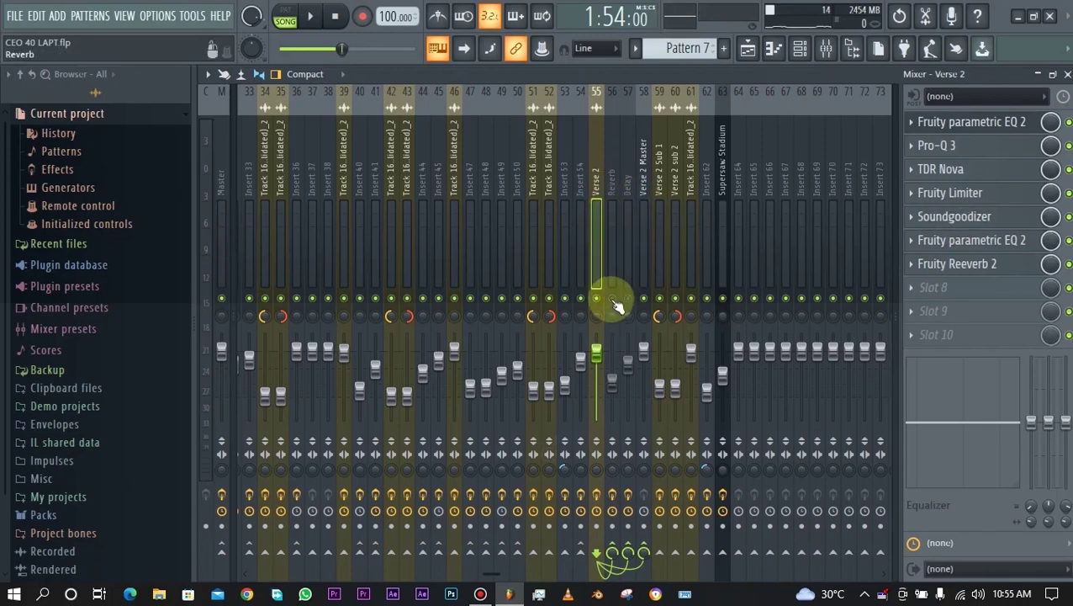
pyautogui.click(629, 299)
pyautogui.click(629, 299)
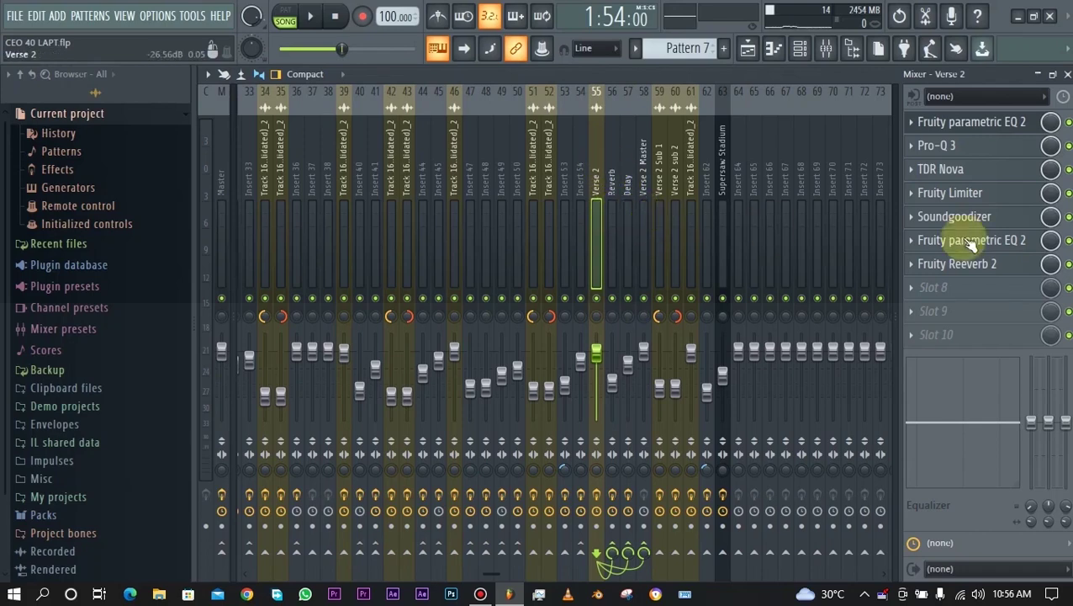
pyautogui.click(611, 286)
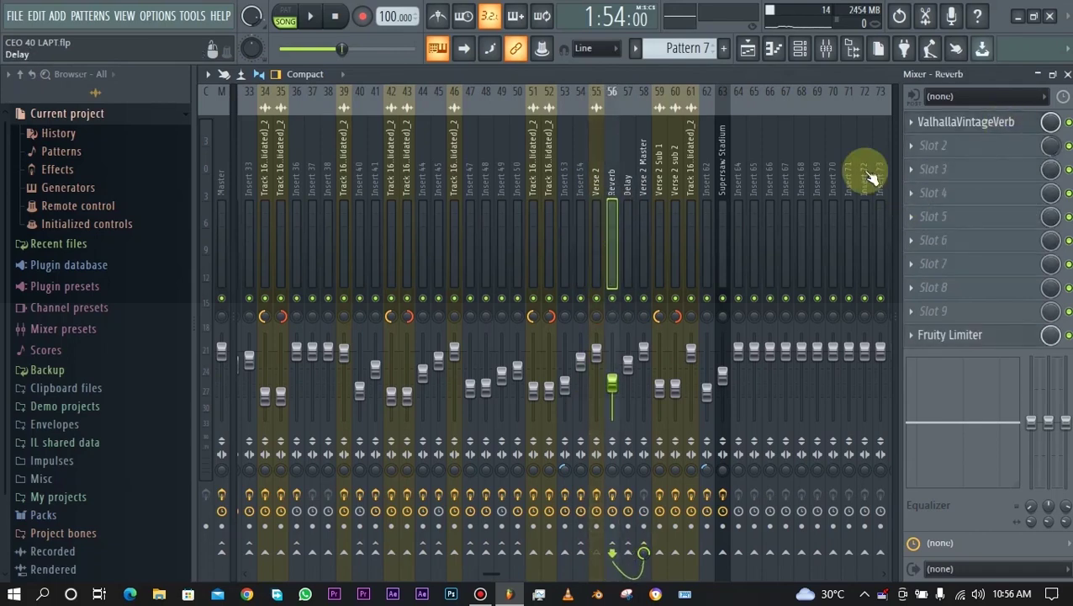
pyautogui.click(963, 126)
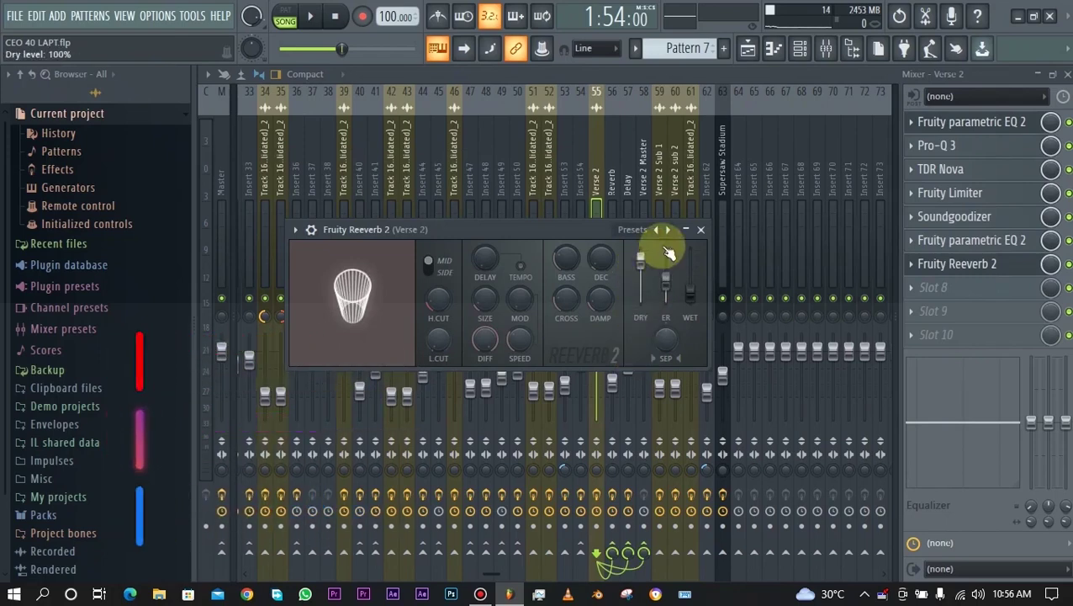
pyautogui.click(700, 229)
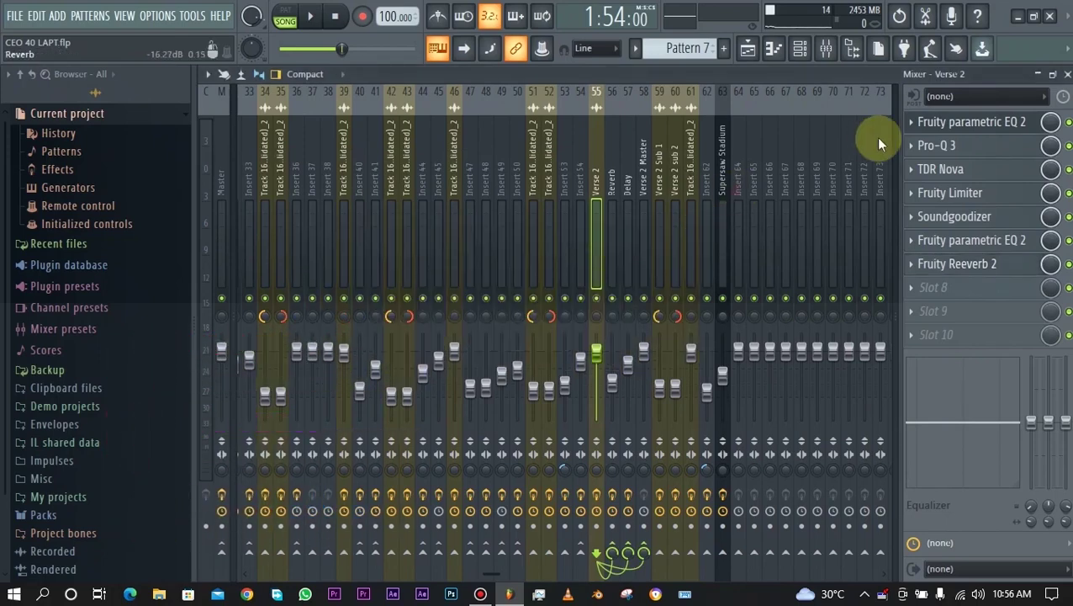
pyautogui.press('Right')
# Inspect ValhallaVintageVerb on the Reverb insert, close it, then play and stop the song
pyautogui.click(965, 123)
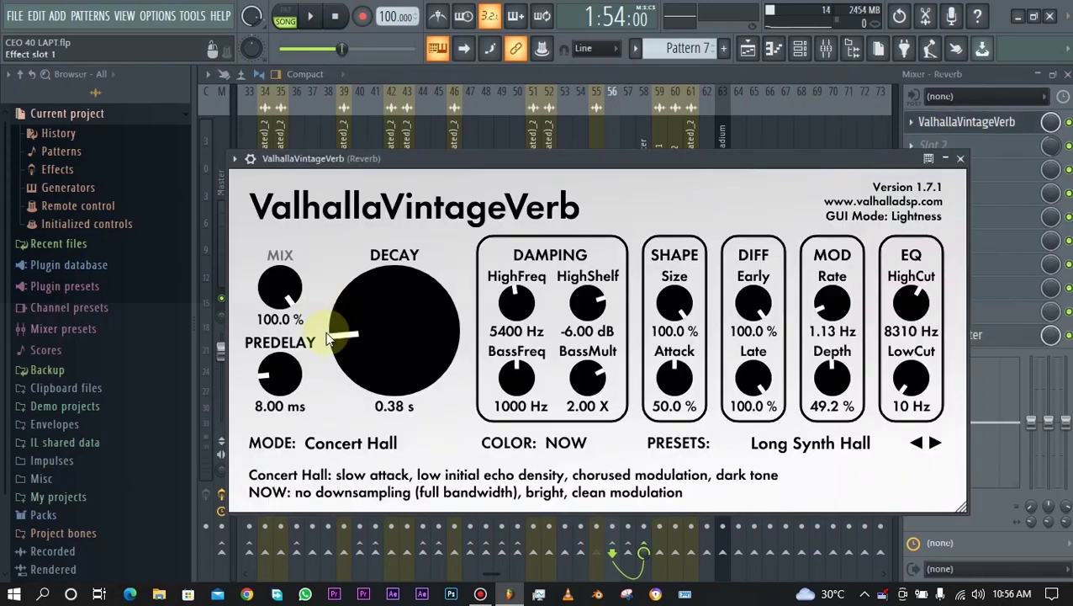
pyautogui.moveTo(294, 267)
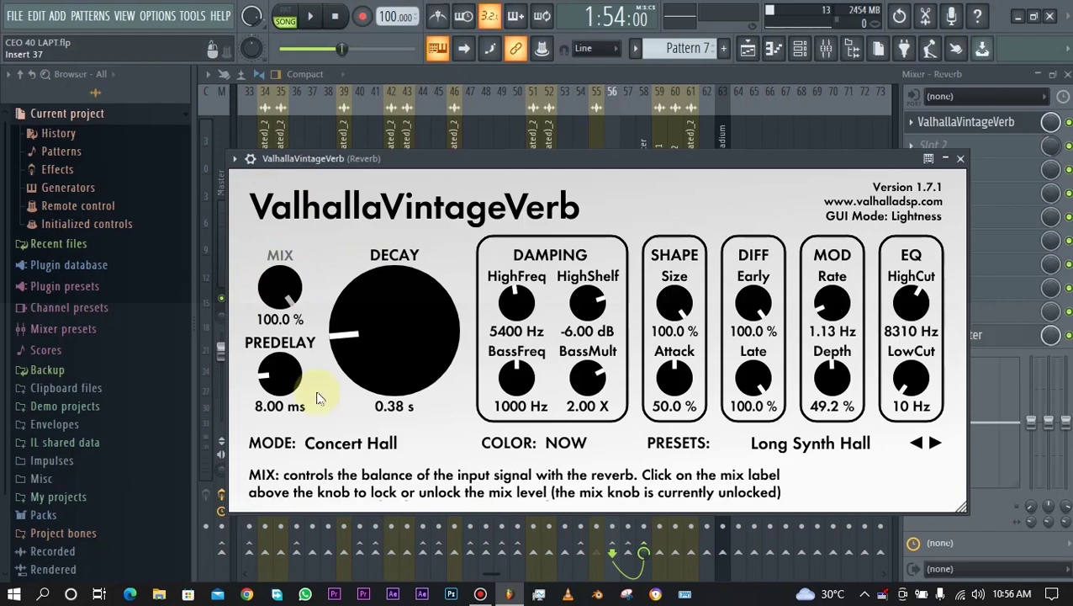
pyautogui.press('Escape')
pyautogui.press('space')
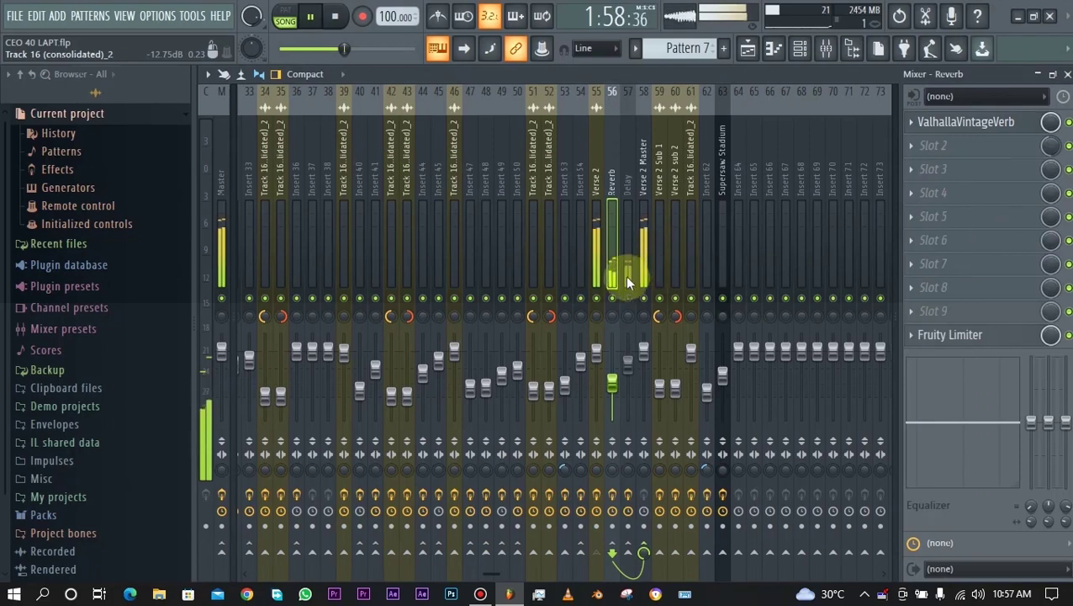
pyautogui.press('space')
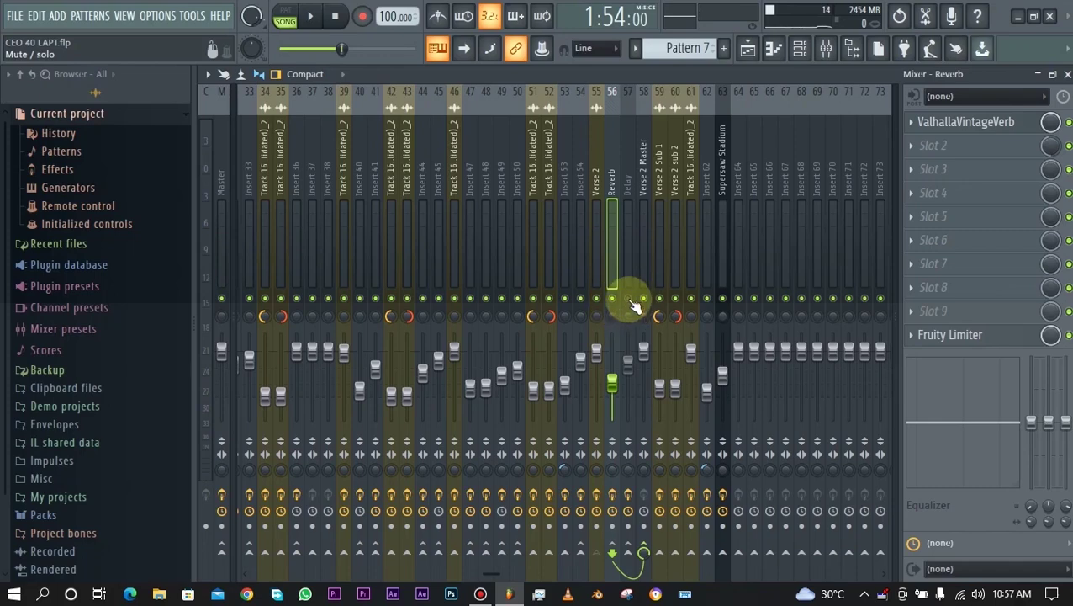
# Check the Reverb send's Fruity Limiter, unmute the Delay send, and inspect its limiter
pyautogui.click(912, 336)
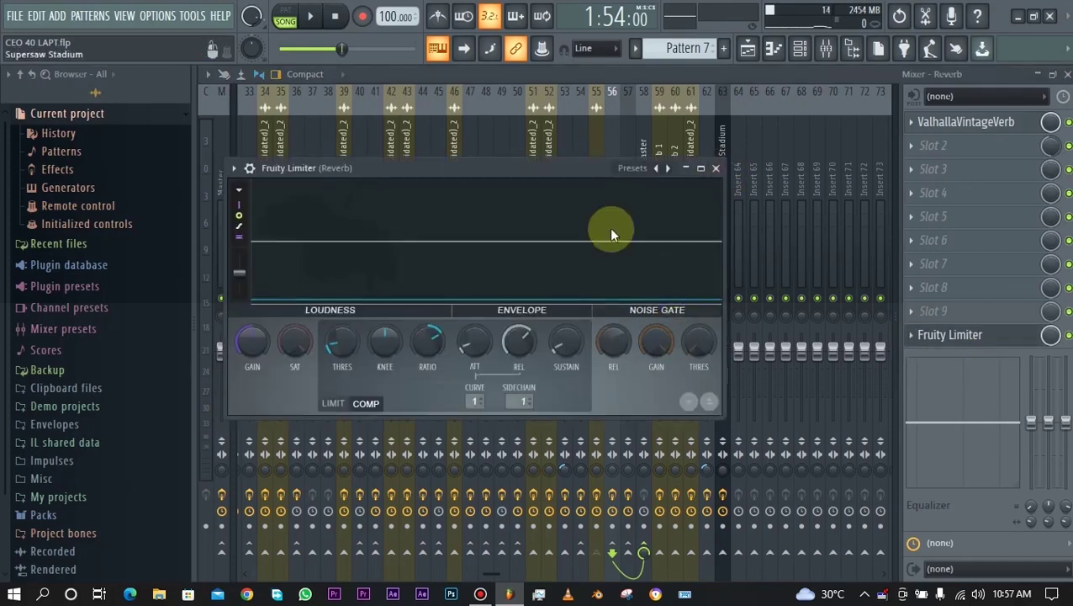
pyautogui.press('Escape')
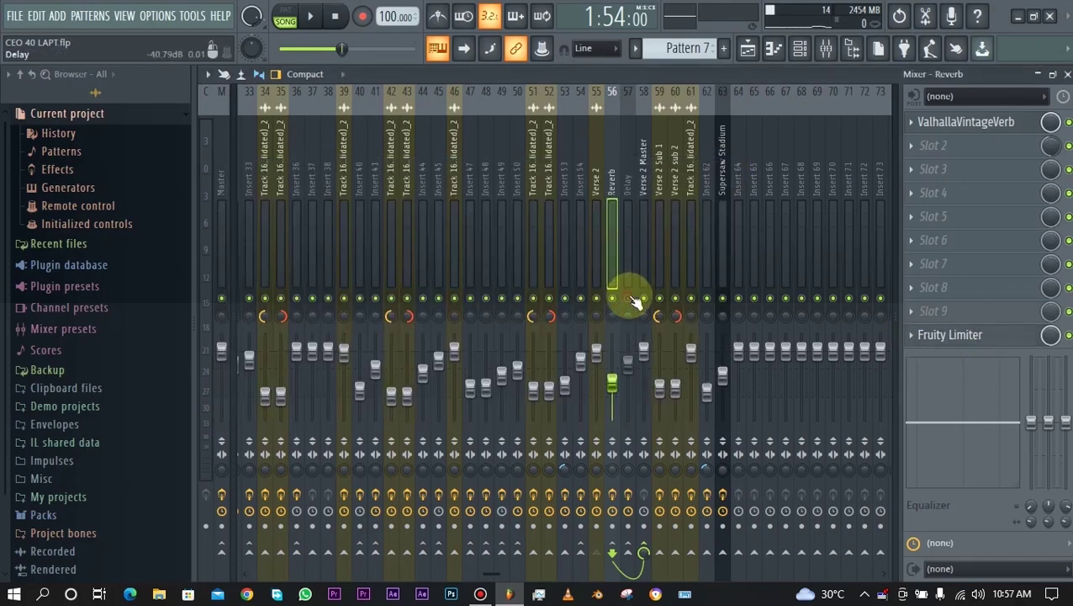
pyautogui.click(630, 297)
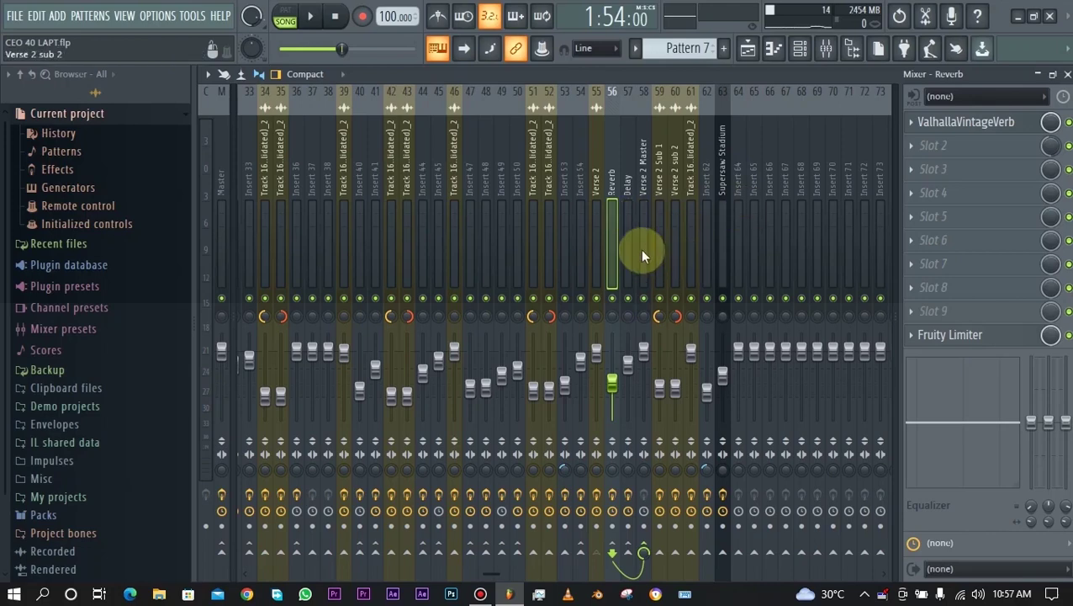
pyautogui.press('Right')
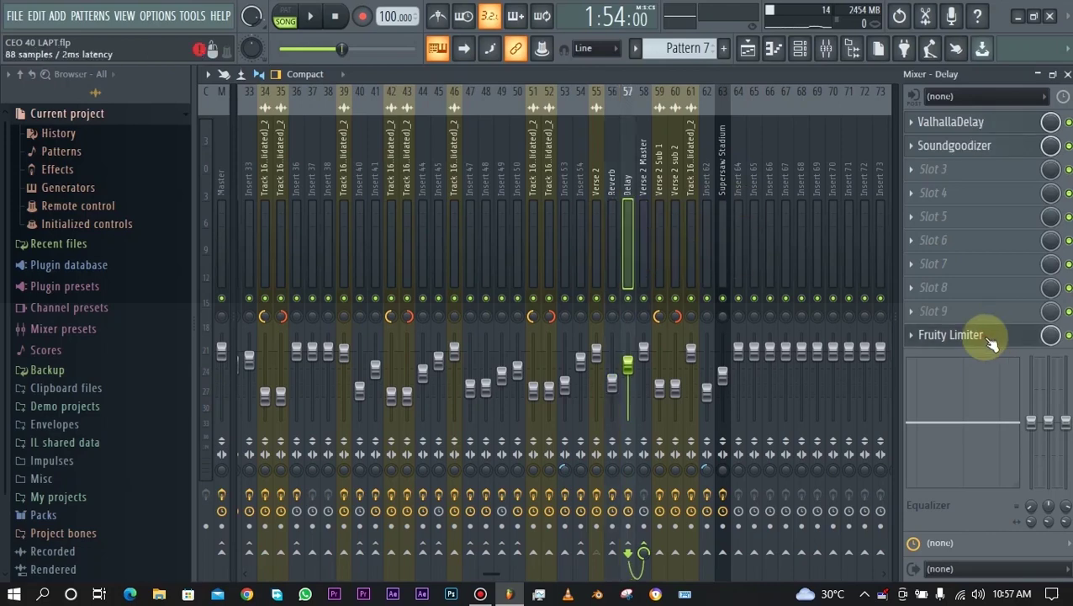
pyautogui.click(993, 341)
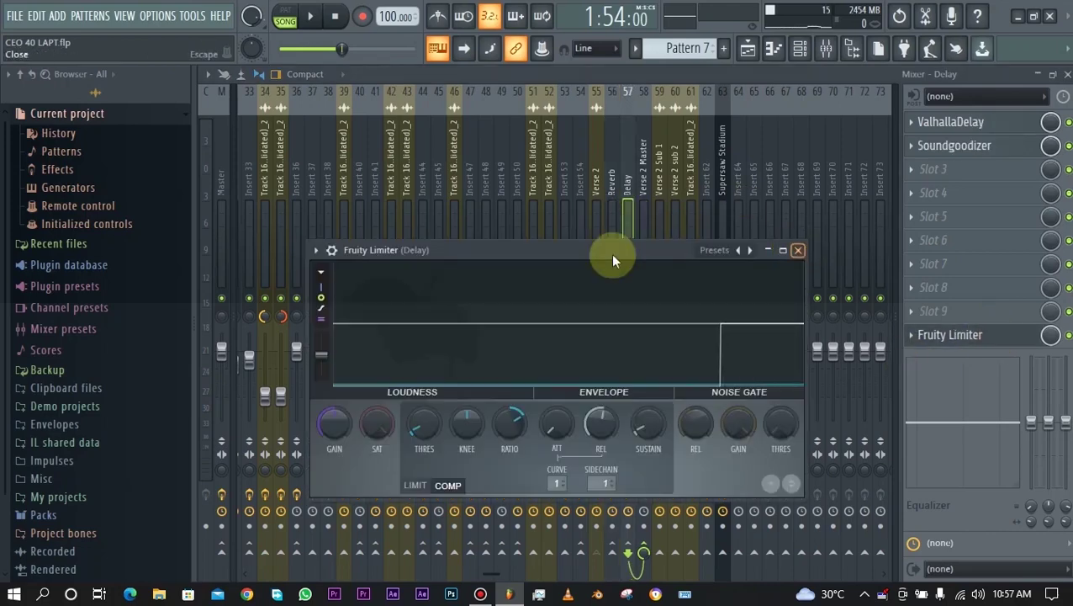
pyautogui.press('Escape')
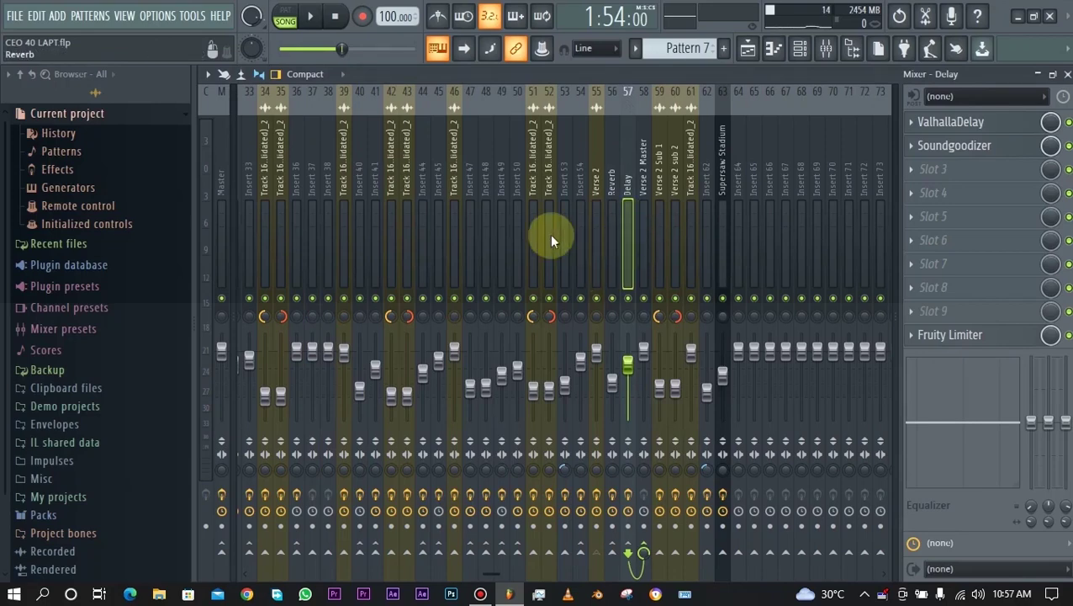
# Select the Verse 2 insert, start playback, and close the ValhallaVintageVerb window
pyautogui.click(598, 256)
pyautogui.press('space')
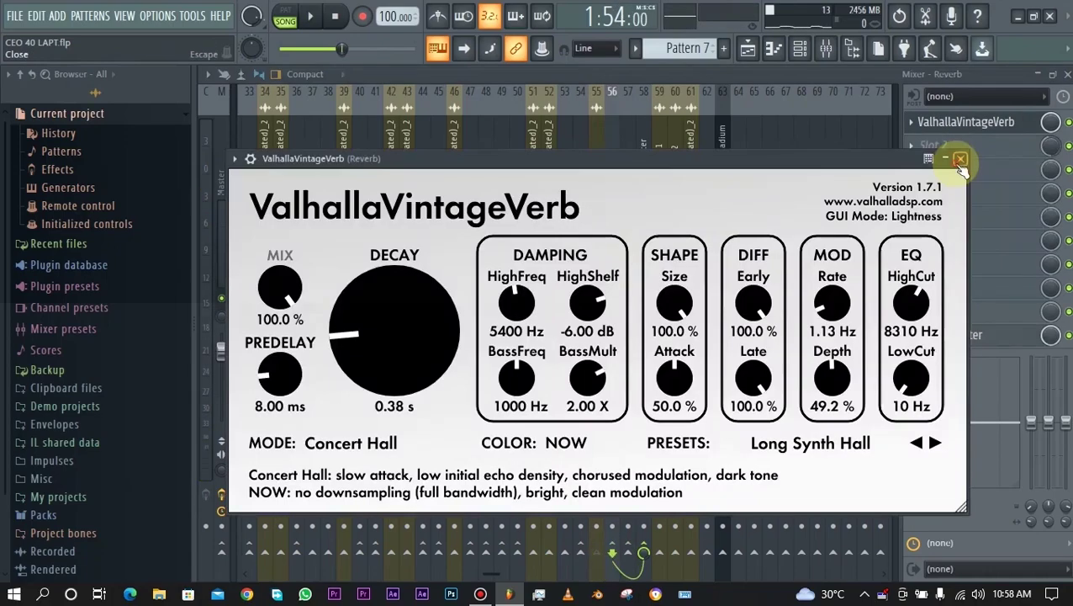
pyautogui.click(961, 160)
# Unmute supporting vocal Tracks 34, 35 and 36 in the playlist
pyautogui.press('F5')
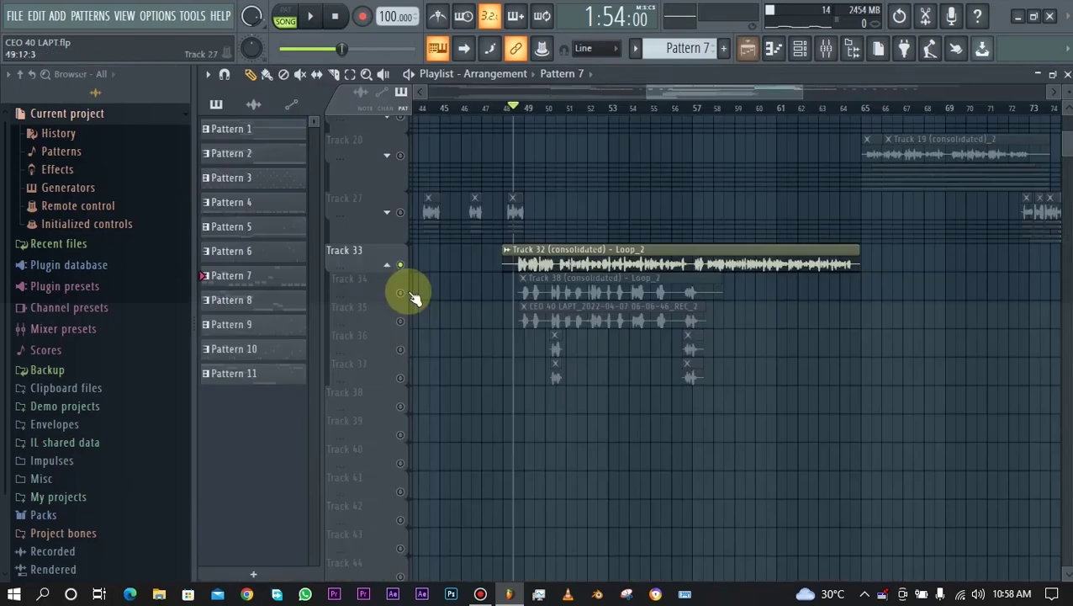
pyautogui.click(401, 293)
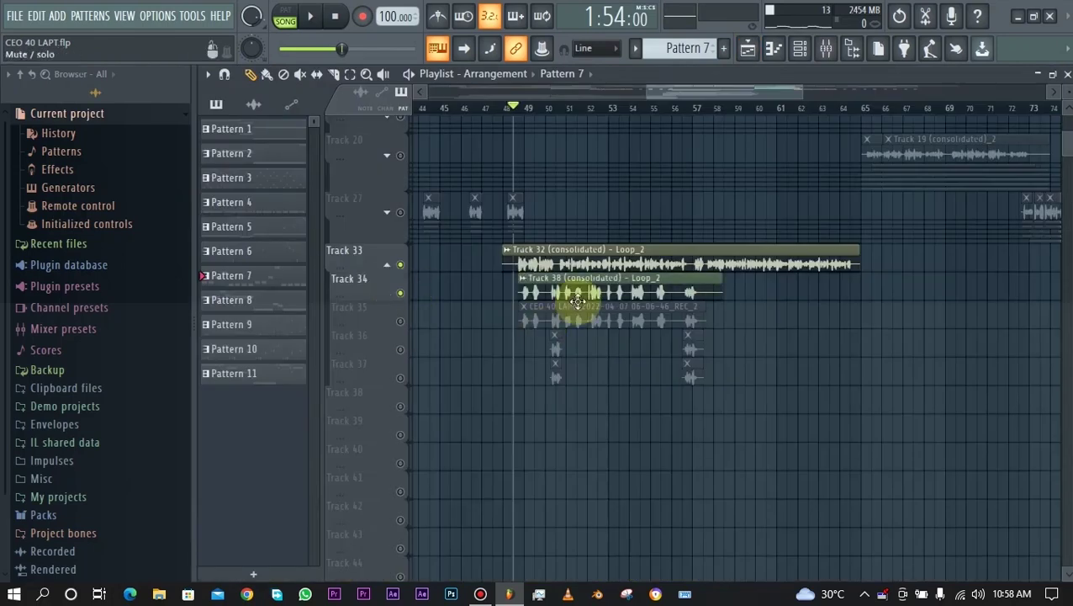
pyautogui.click(546, 322)
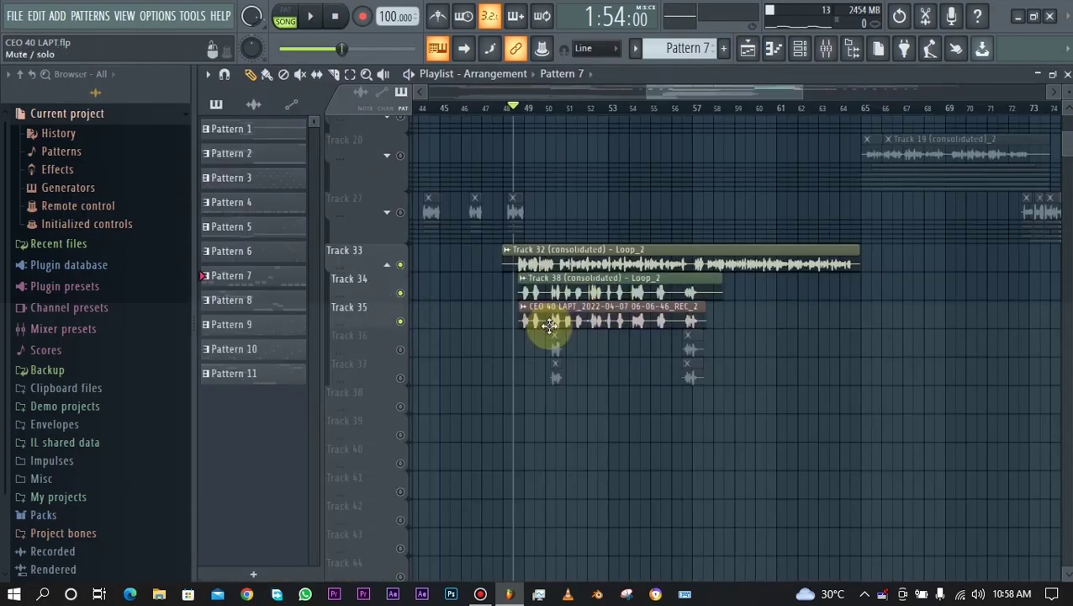
pyautogui.click(402, 353)
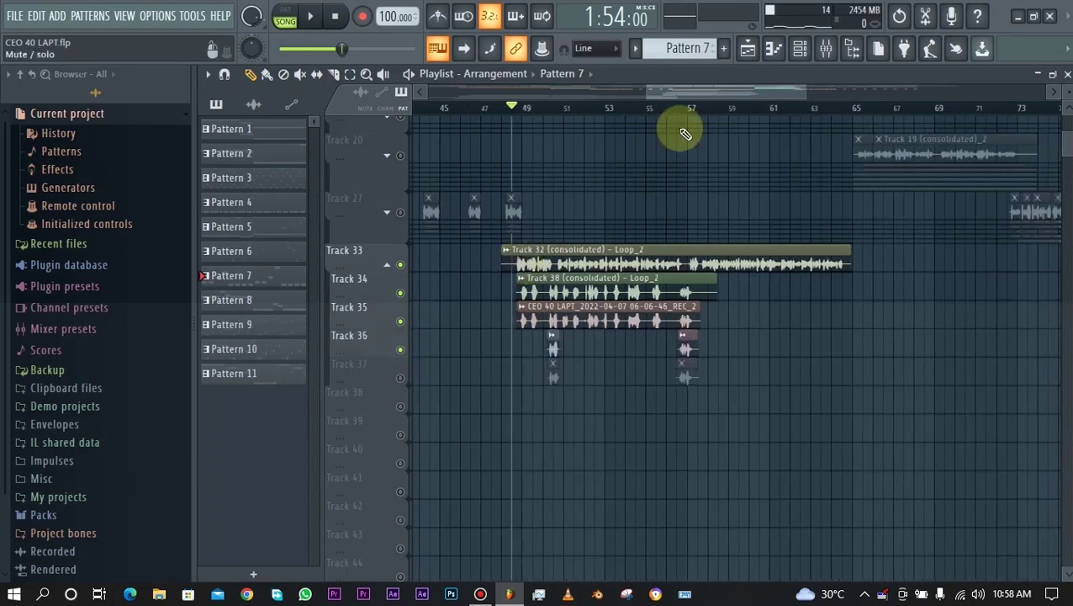
# Play the mix from the mixer, stop it, and select the Verse 2 sub 2 insert
pyautogui.press('F9')
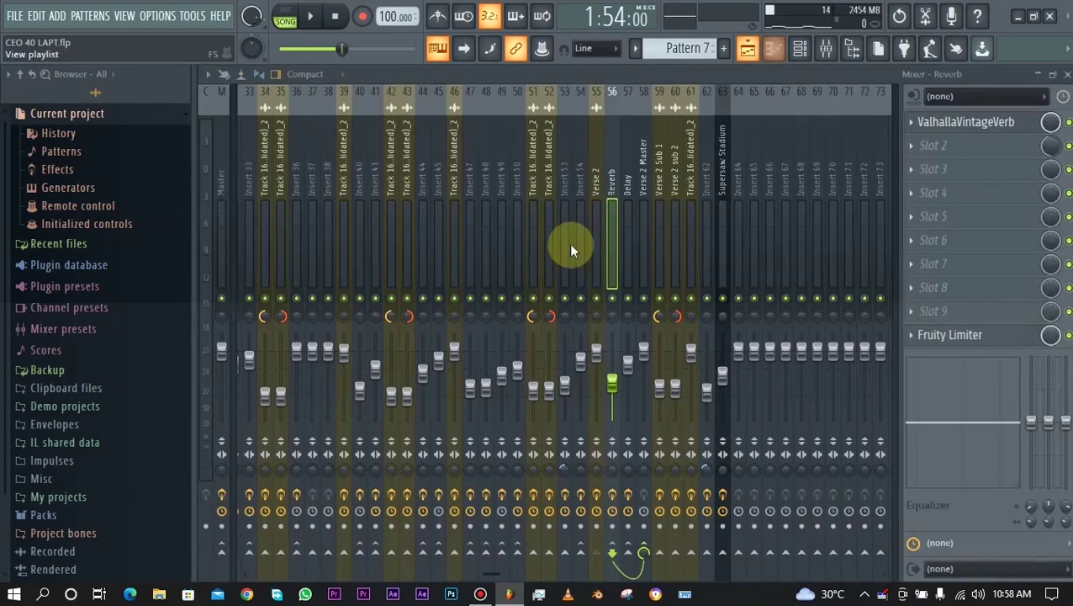
pyautogui.press('space')
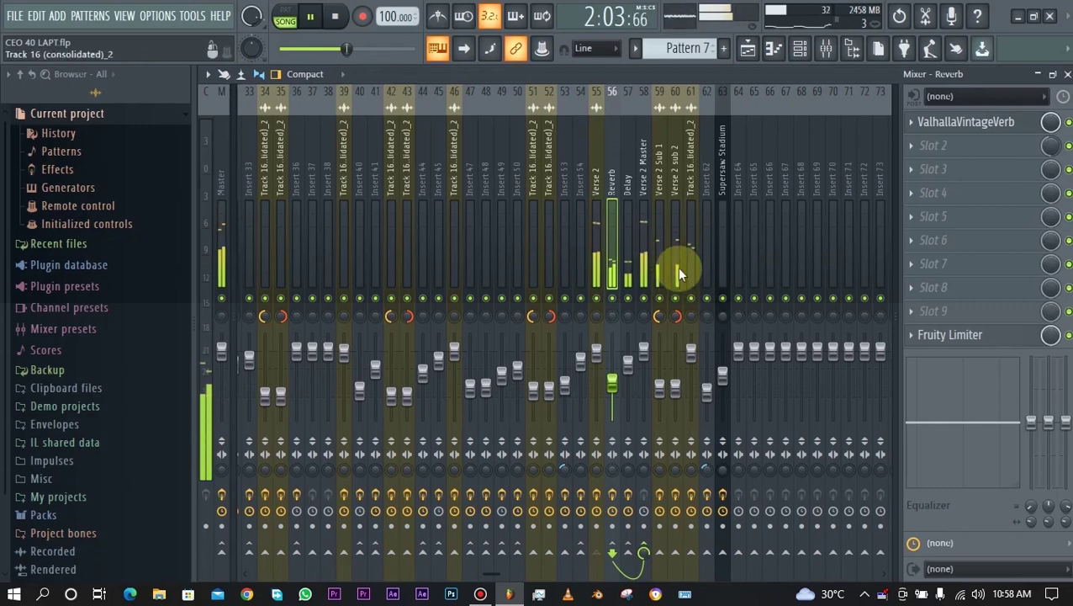
pyautogui.click(816, 48)
pyautogui.press('space')
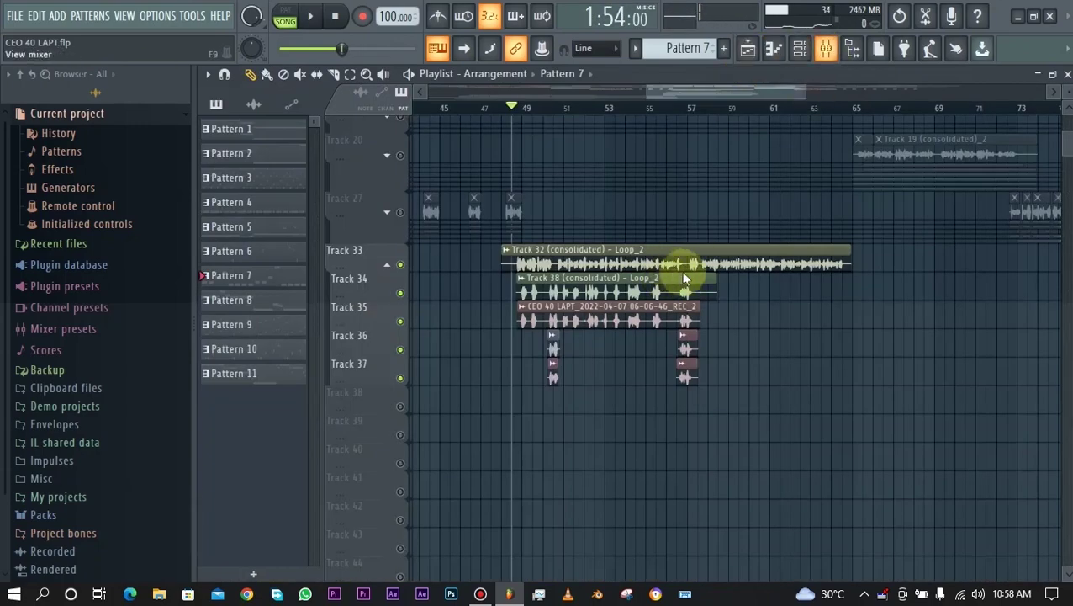
pyautogui.press('F9')
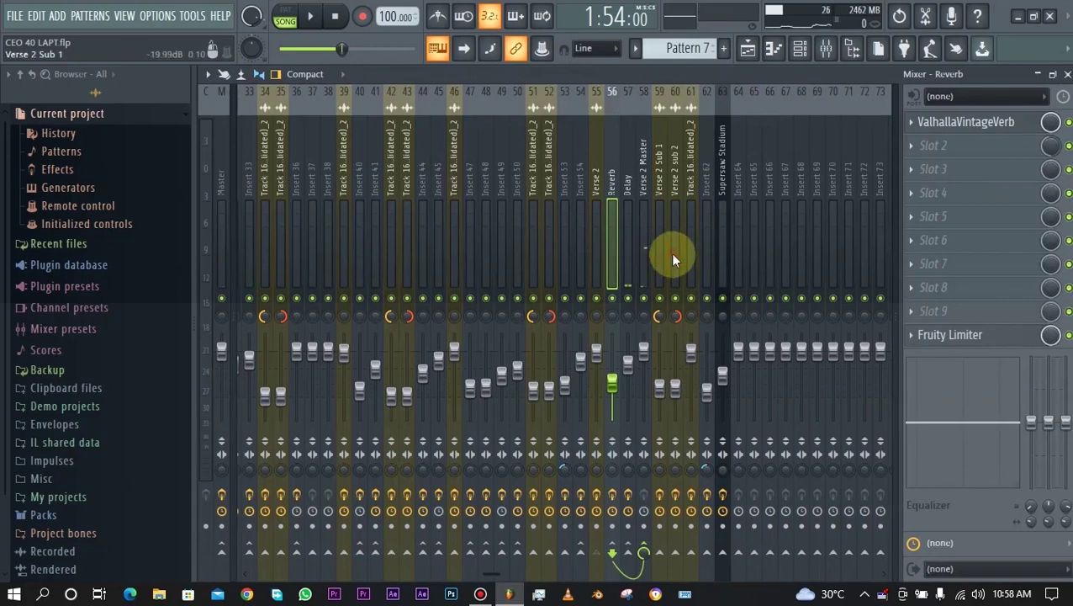
pyautogui.click(672, 254)
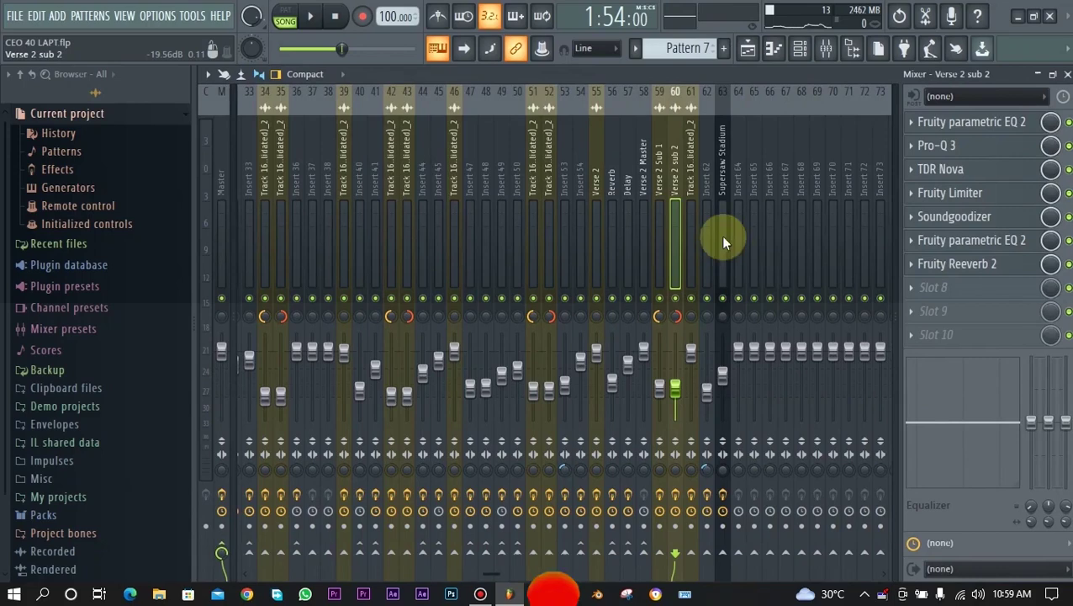
# Unmute Tracks 20 and 27 in the playlist and start the song playing
pyautogui.press('F5')
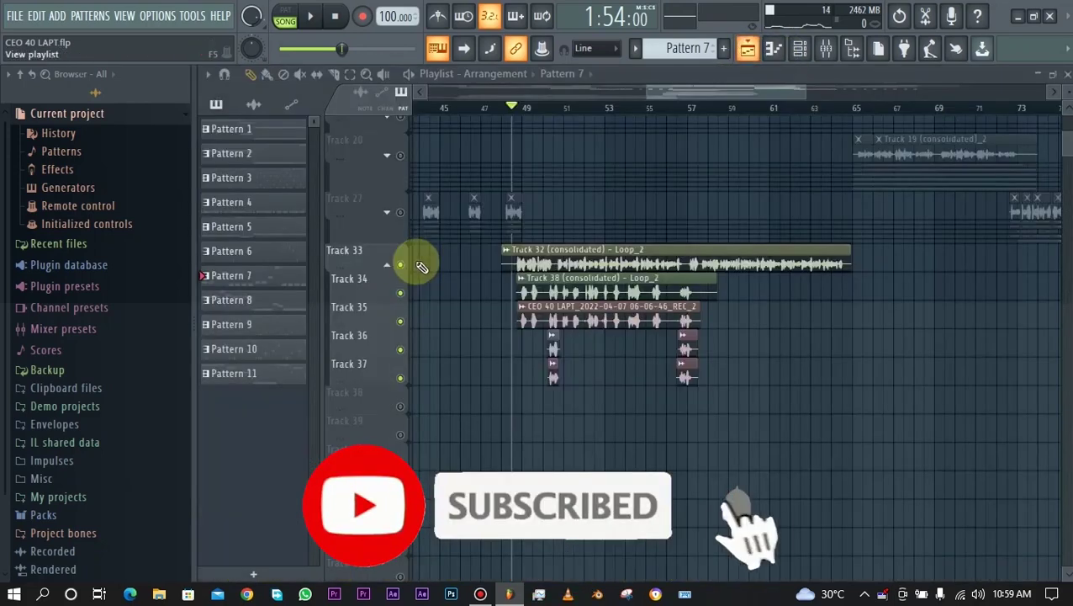
pyautogui.click(401, 266)
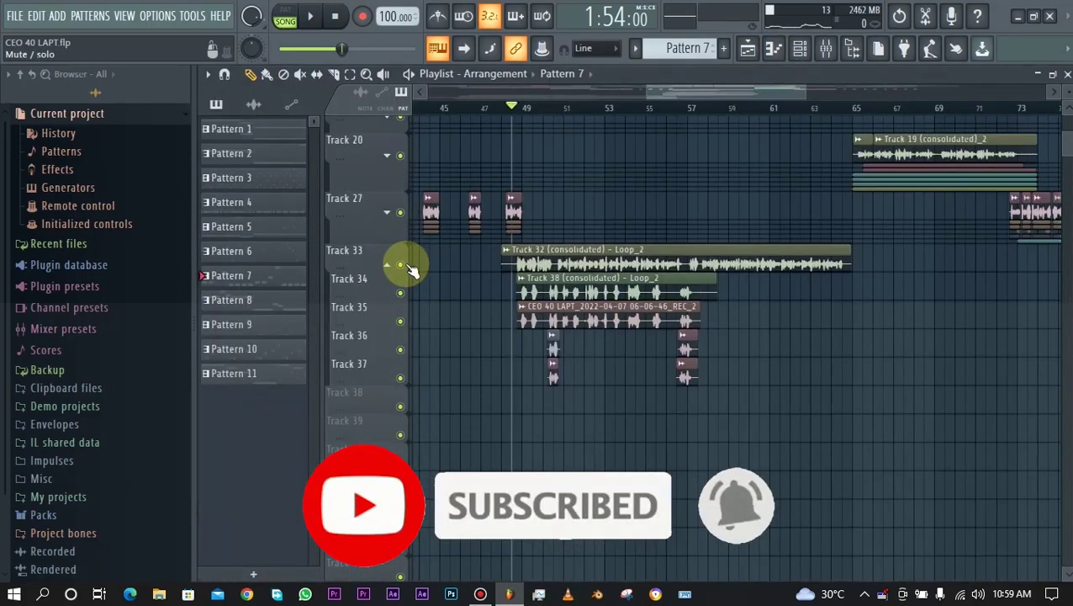
pyautogui.press('space')
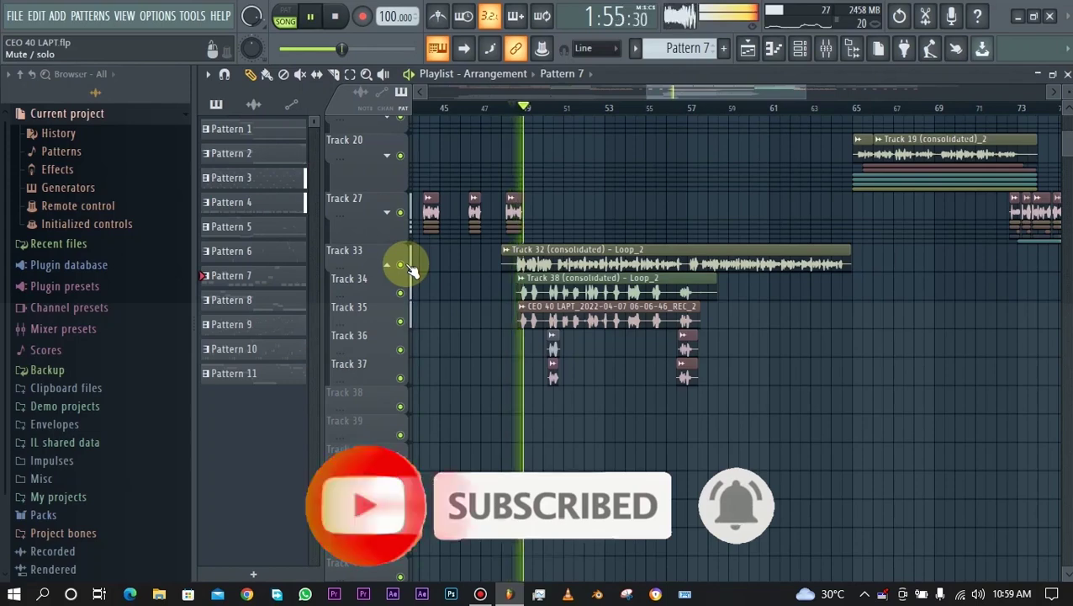